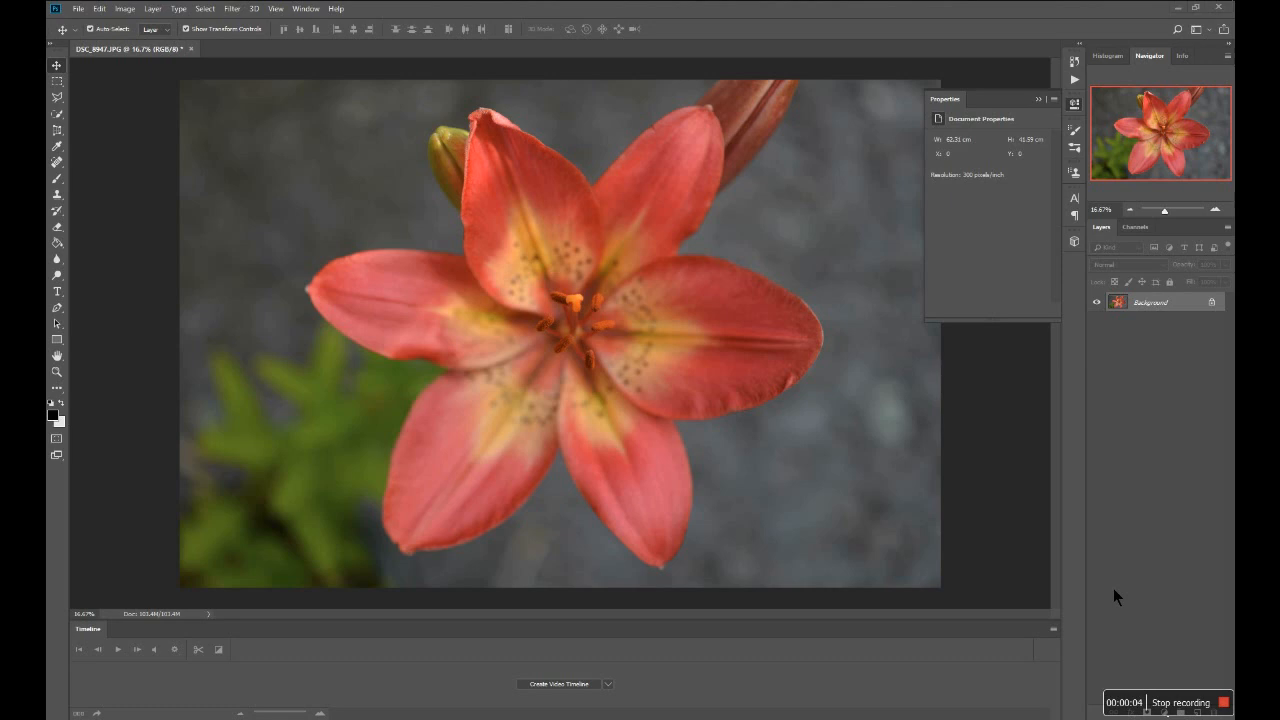
Step: Collapse the Properties panel and select the whole flower with the Quick Selection tool and a 75 px brush
left_click(1038, 99)
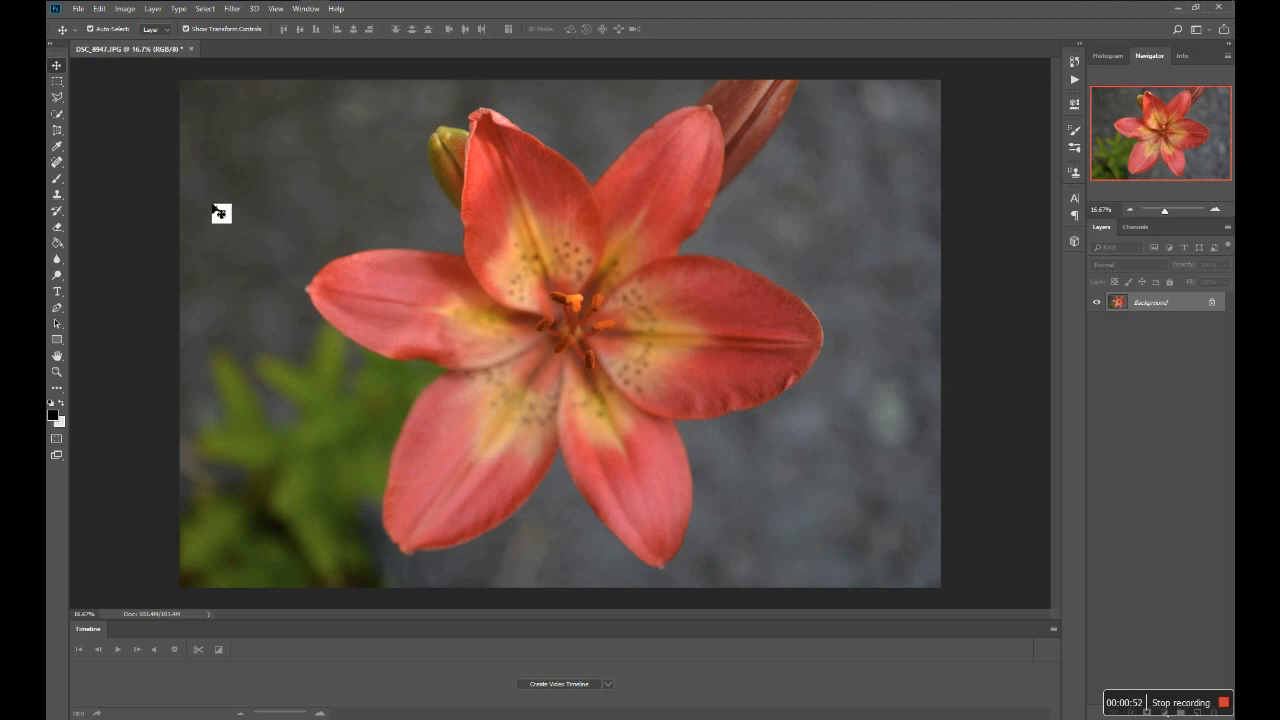
left_click(58, 121)
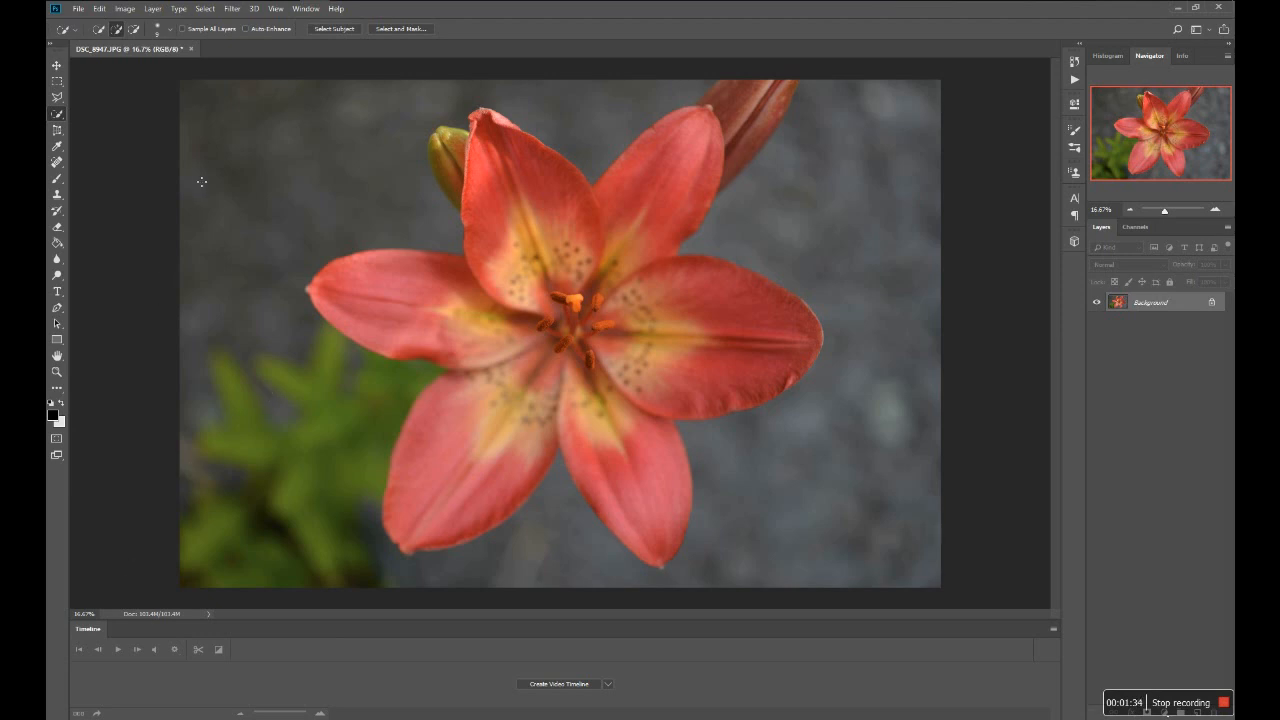
left_click(169, 31)
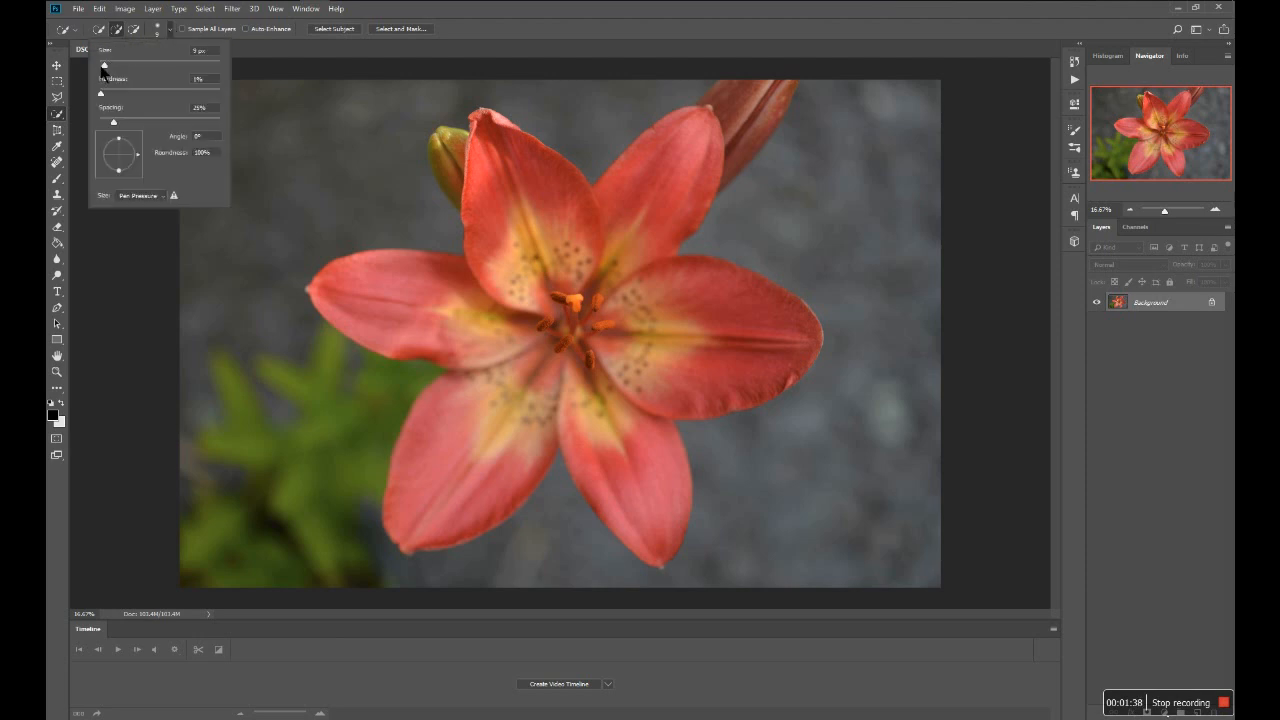
left_click_drag(104, 68, 120, 70)
left_click_drag(119, 65, 145, 68)
left_click(405, 298)
mouse_move(403, 297)
left_mouse_down()
mouse_move(506, 312)
mouse_move(521, 203)
mouse_move(535, 190)
mouse_move(607, 251)
mouse_move(628, 233)
mouse_move(637, 290)
mouse_move(703, 318)
mouse_move(705, 352)
mouse_move(526, 387)
mouse_move(471, 447)
mouse_move(552, 401)
mouse_move(604, 392)
mouse_move(612, 413)
left_mouse_up()
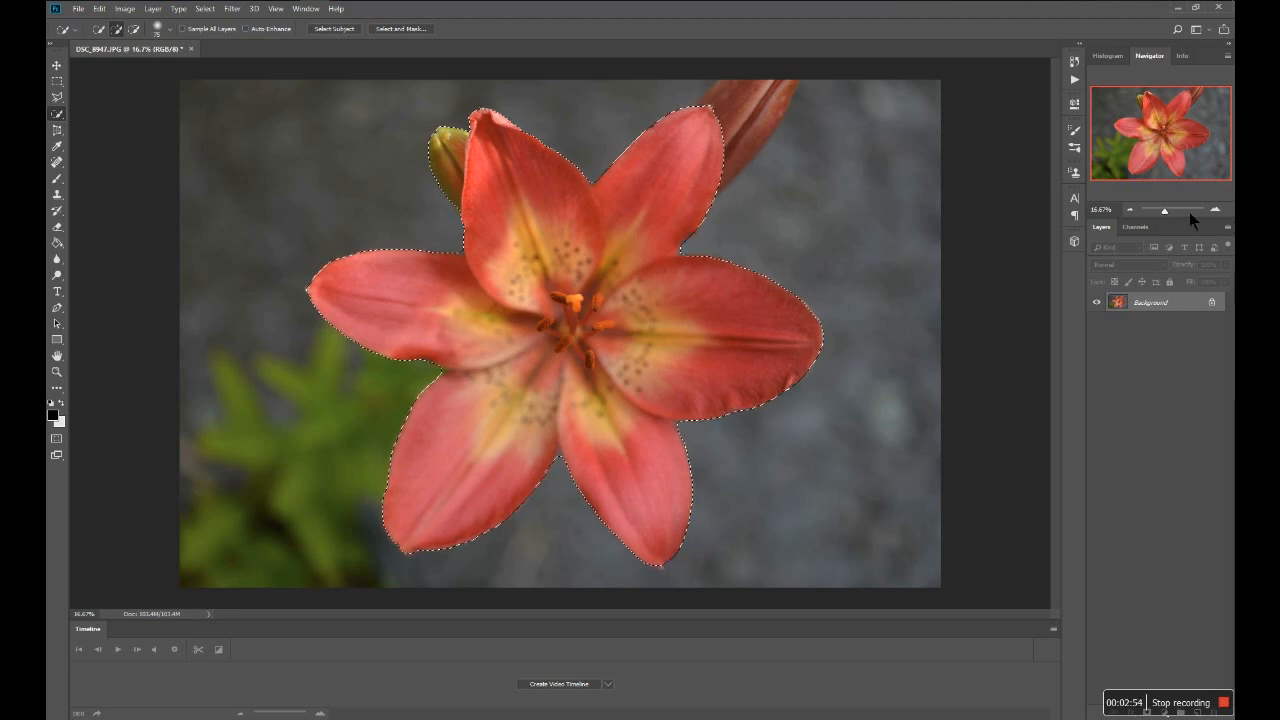
Step: Subtract the stray background from the flower selection at the notch between the two right-hand petals
mouse_move(1167, 217)
left_mouse_down()
mouse_move(1180, 217)
mouse_move(1168, 212)
left_mouse_up()
left_click_drag(1180, 142, 1181, 137)
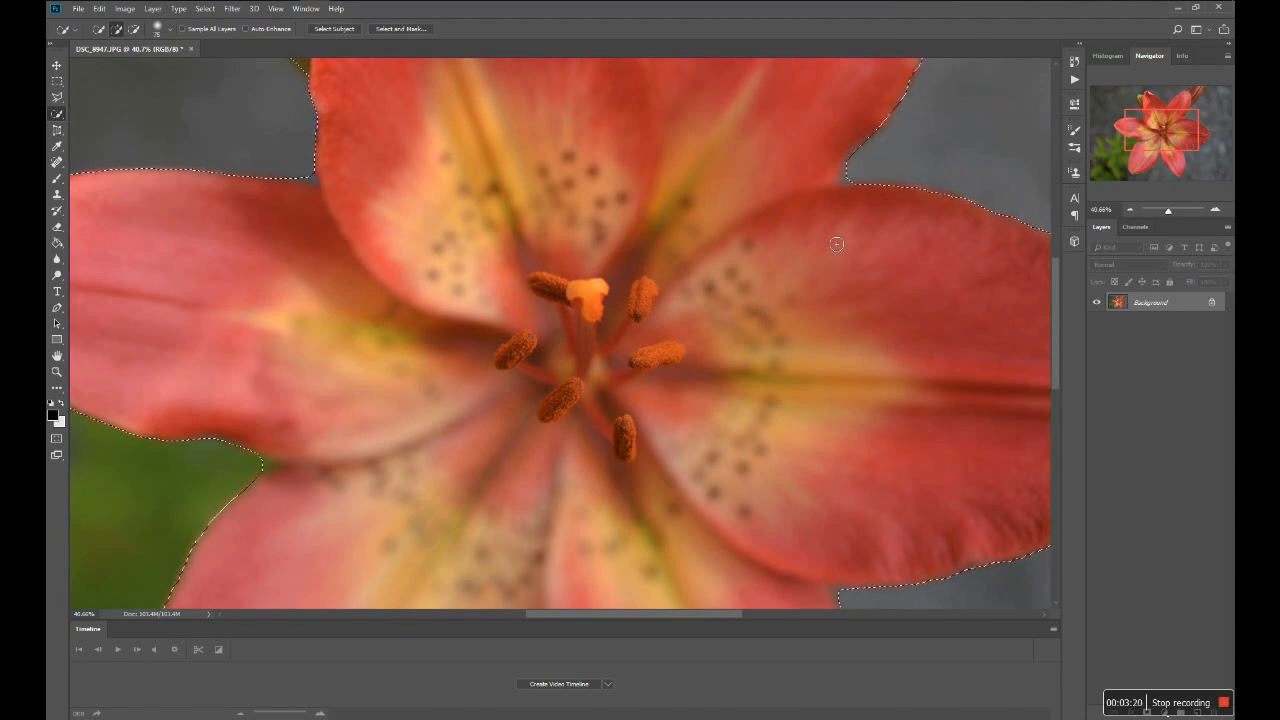
key("alt")
key("alt")
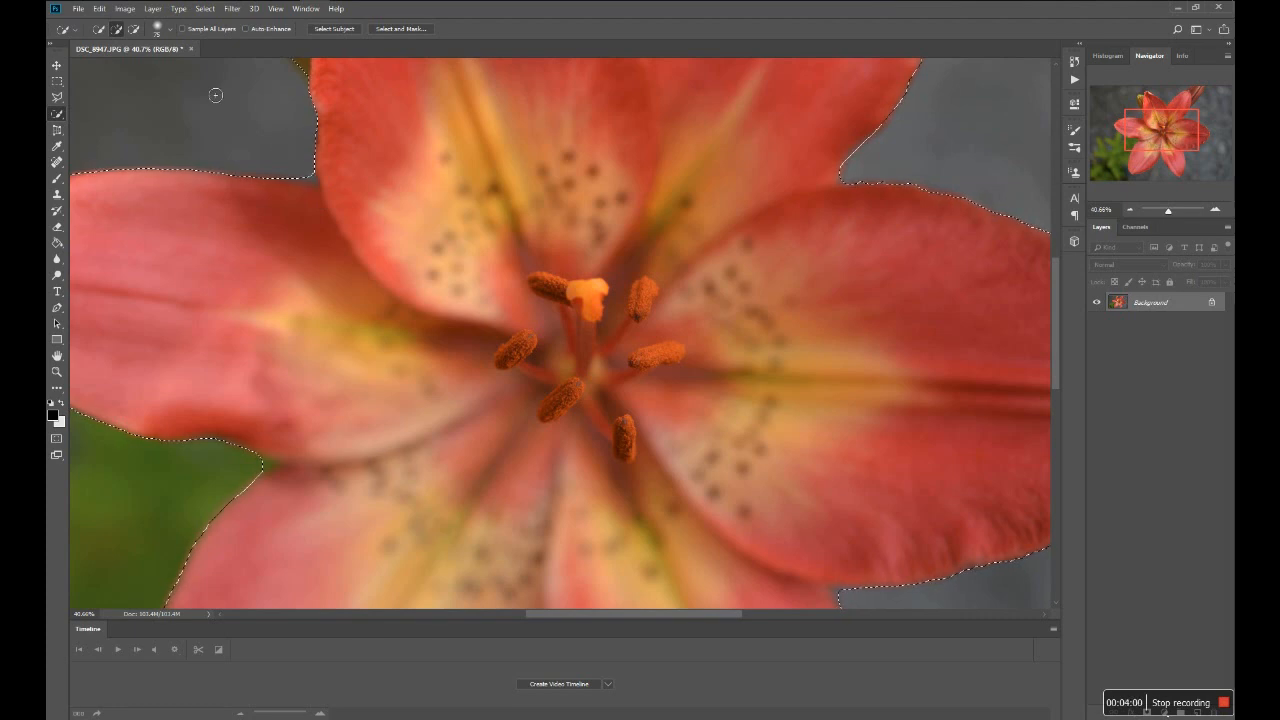
Step: Reduce the selection brush size and subtract background from the notches beside the left petal and between the two bottom petals
left_click(168, 30)
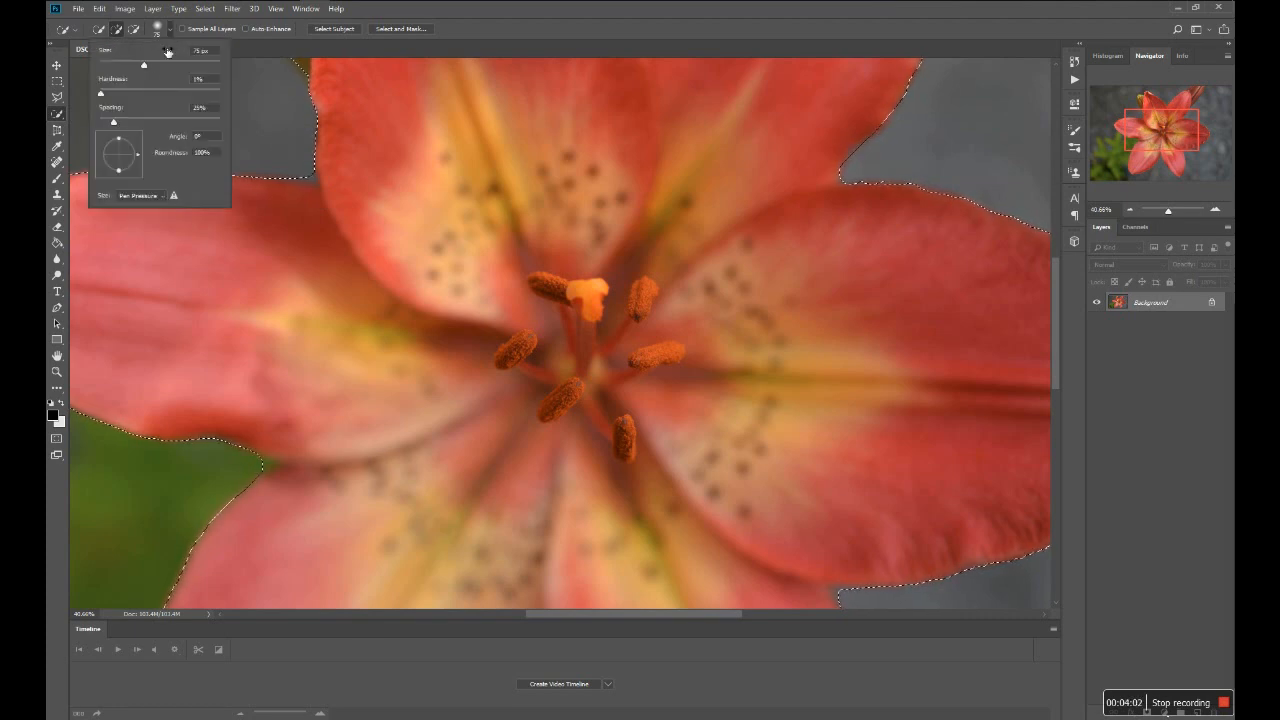
left_click_drag(145, 68, 119, 66)
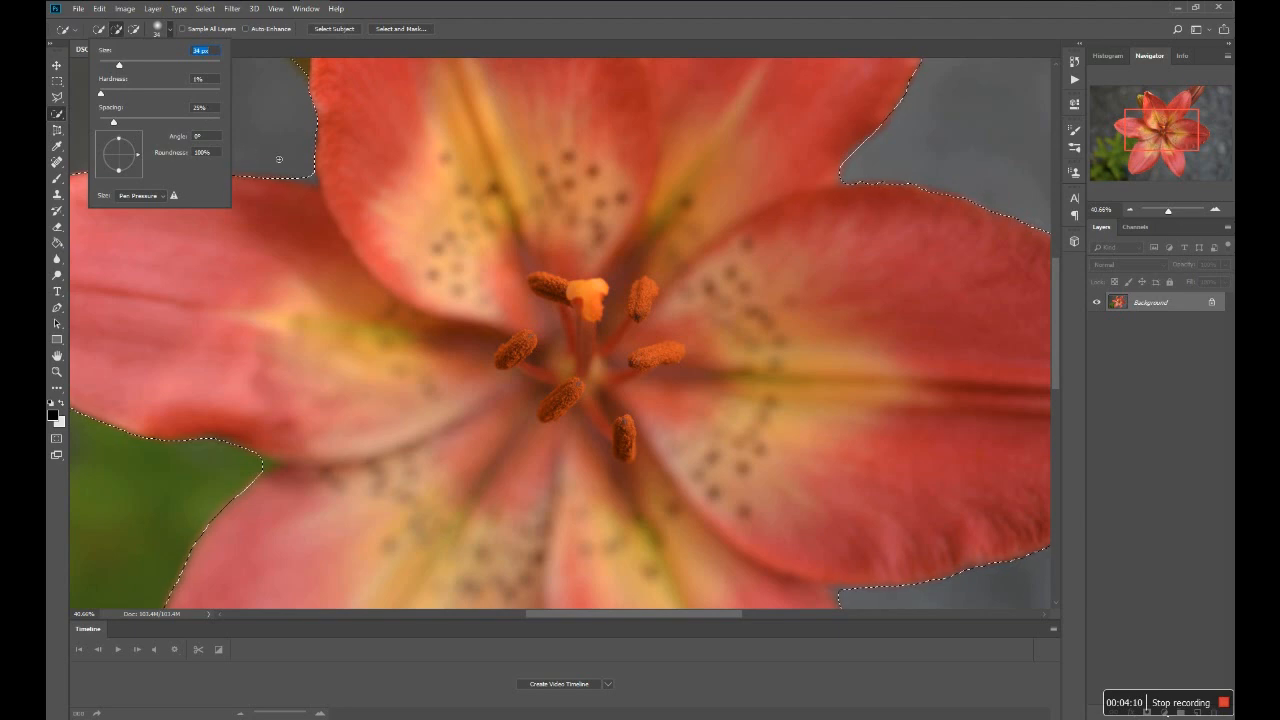
key("Return")
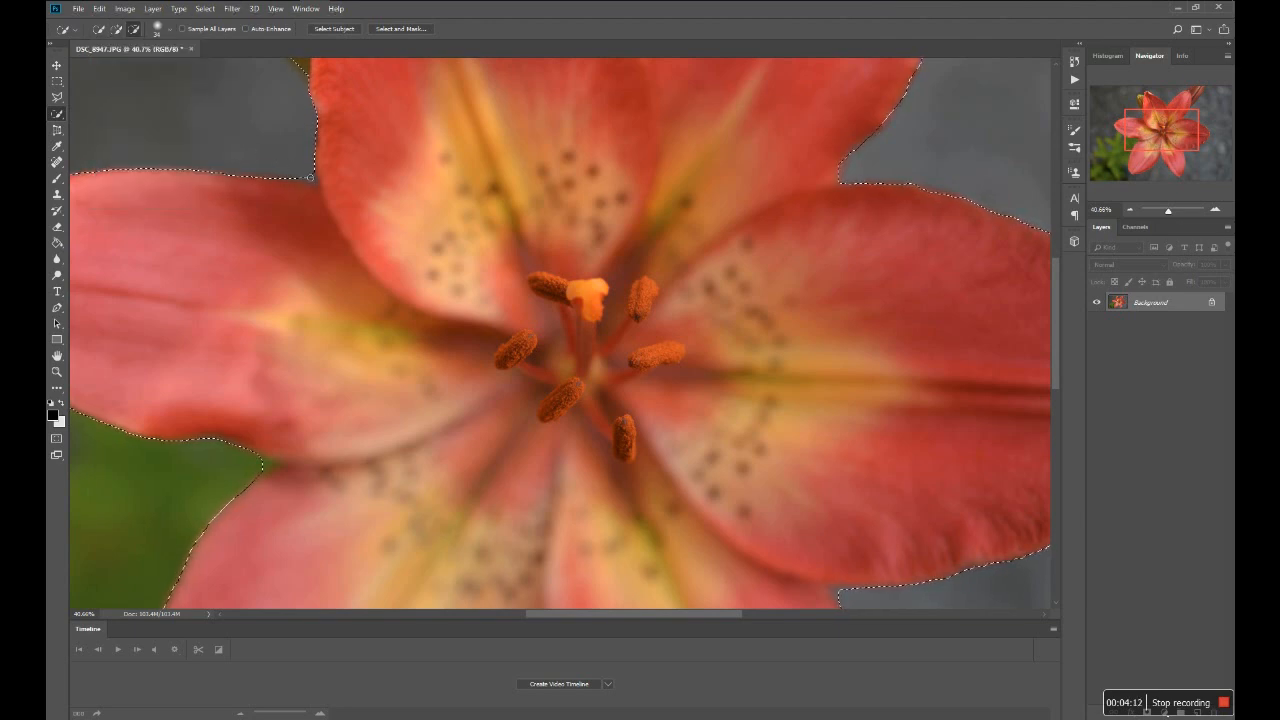
left_click(316, 182, "alt")
key("alt")
left_click_drag(1059, 317, 1060, 383)
left_click(556, 404, "alt")
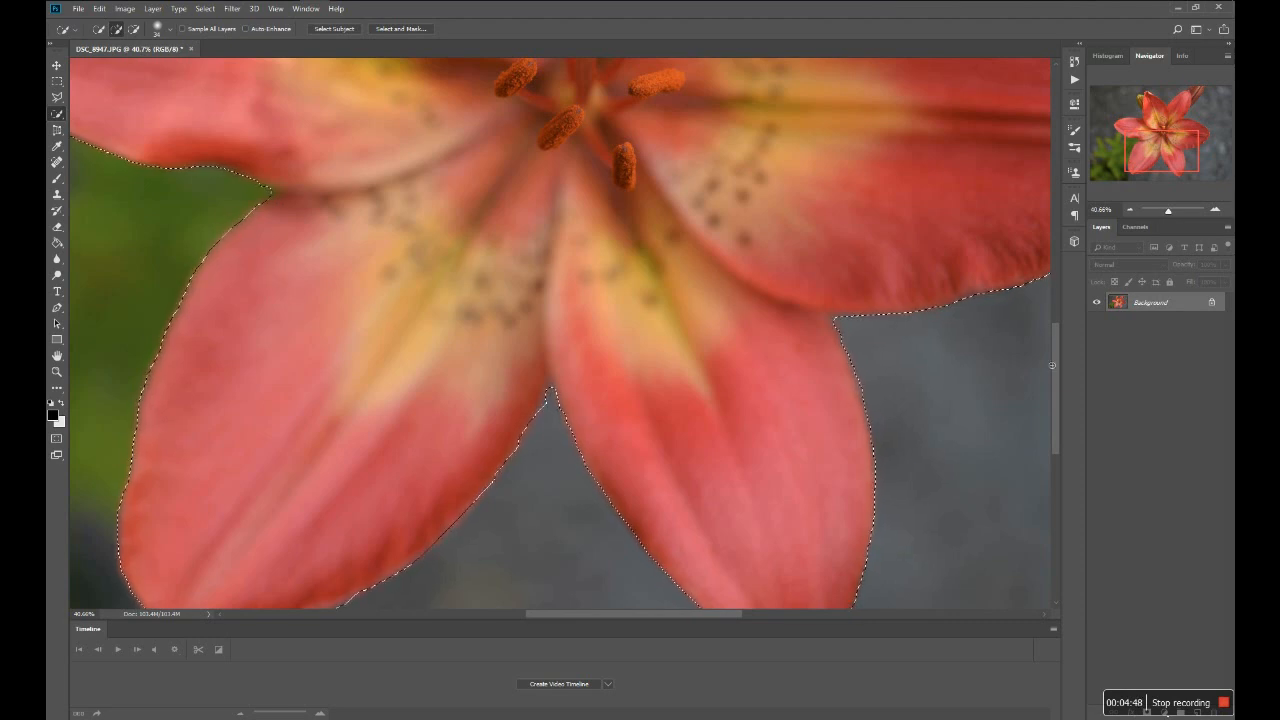
Step: Check the selection around the upper petals, and copy the selected flower onto a new layer
left_click_drag(1058, 383, 1058, 245)
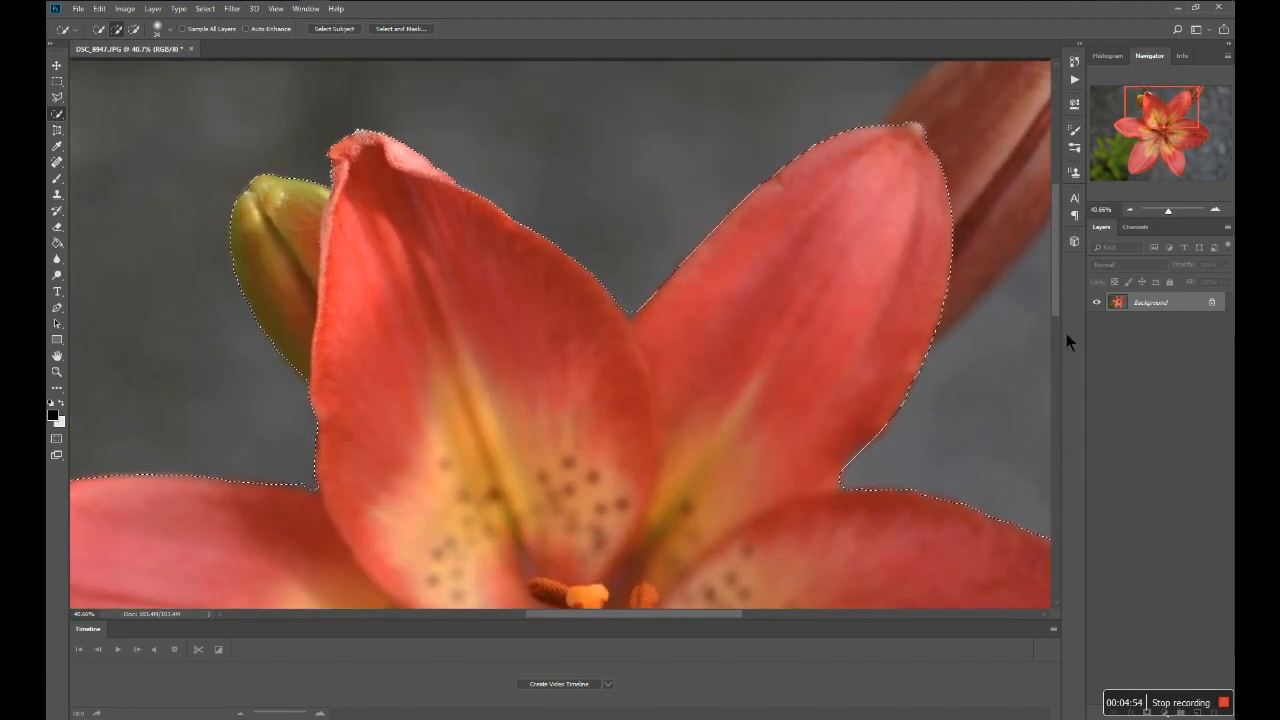
left_click_drag(1168, 211, 1166, 212)
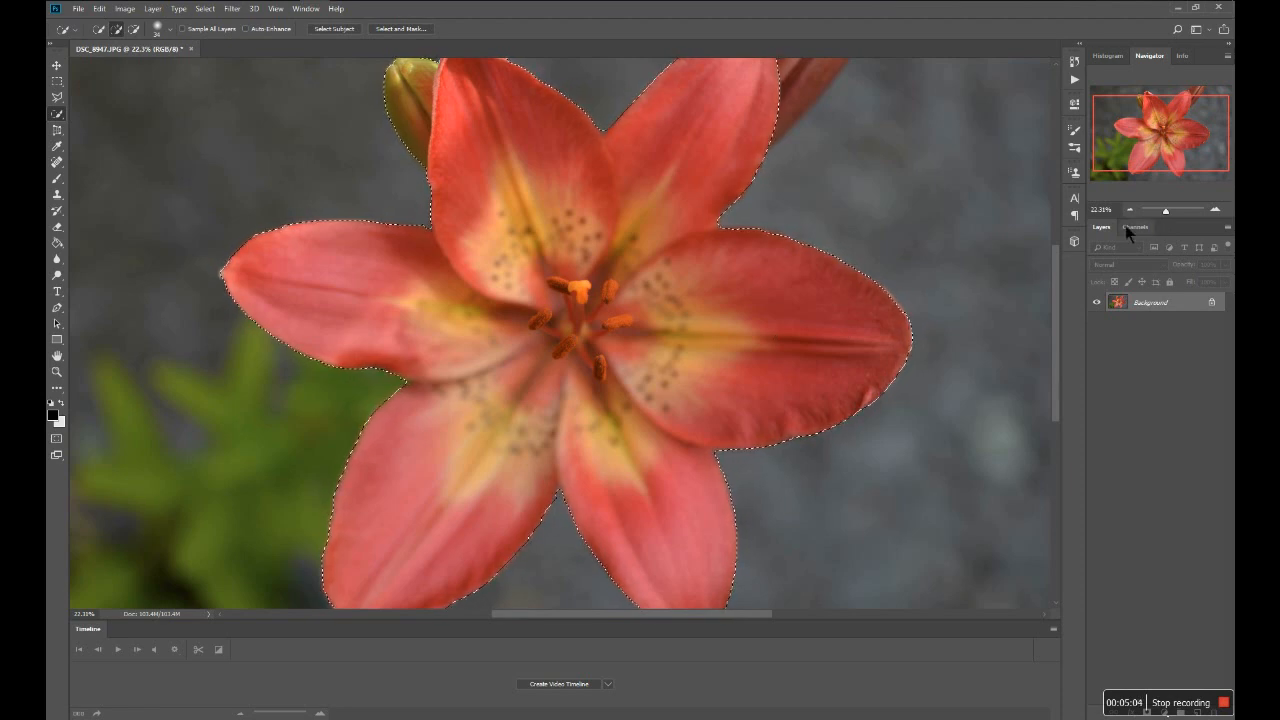
left_click_drag(1164, 213, 1161, 213)
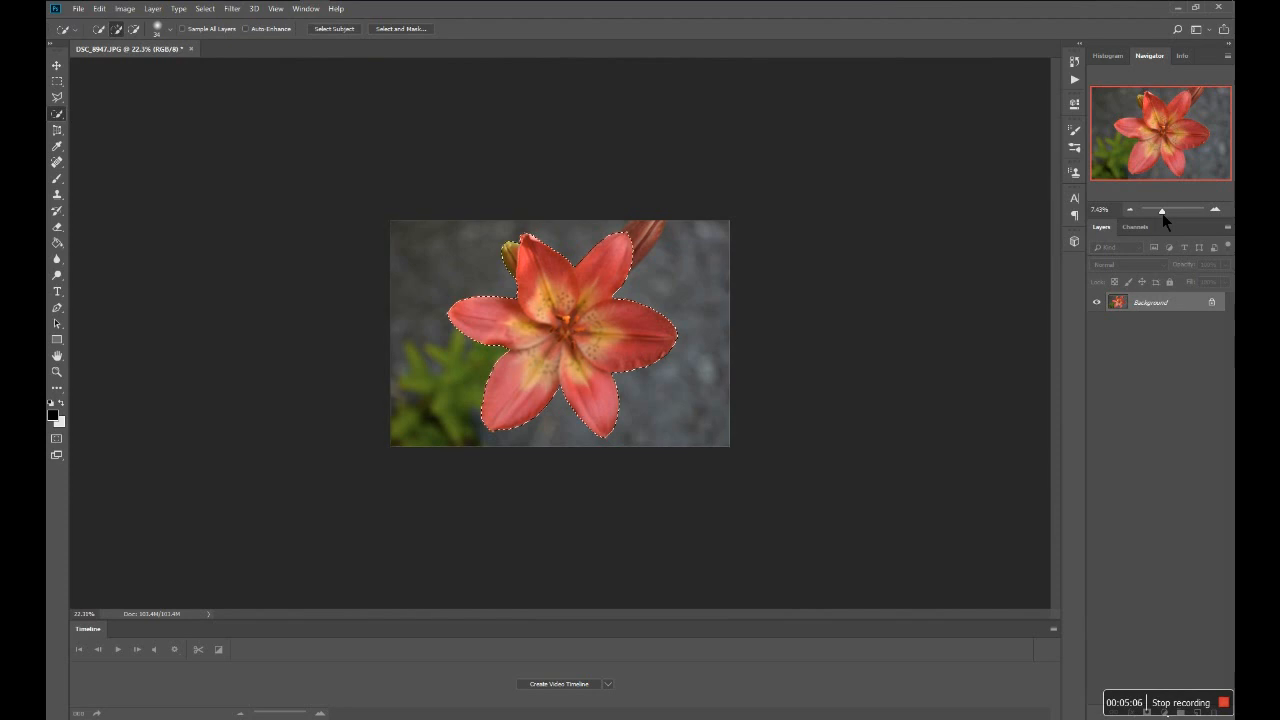
left_click_drag(1161, 212, 1164, 213)
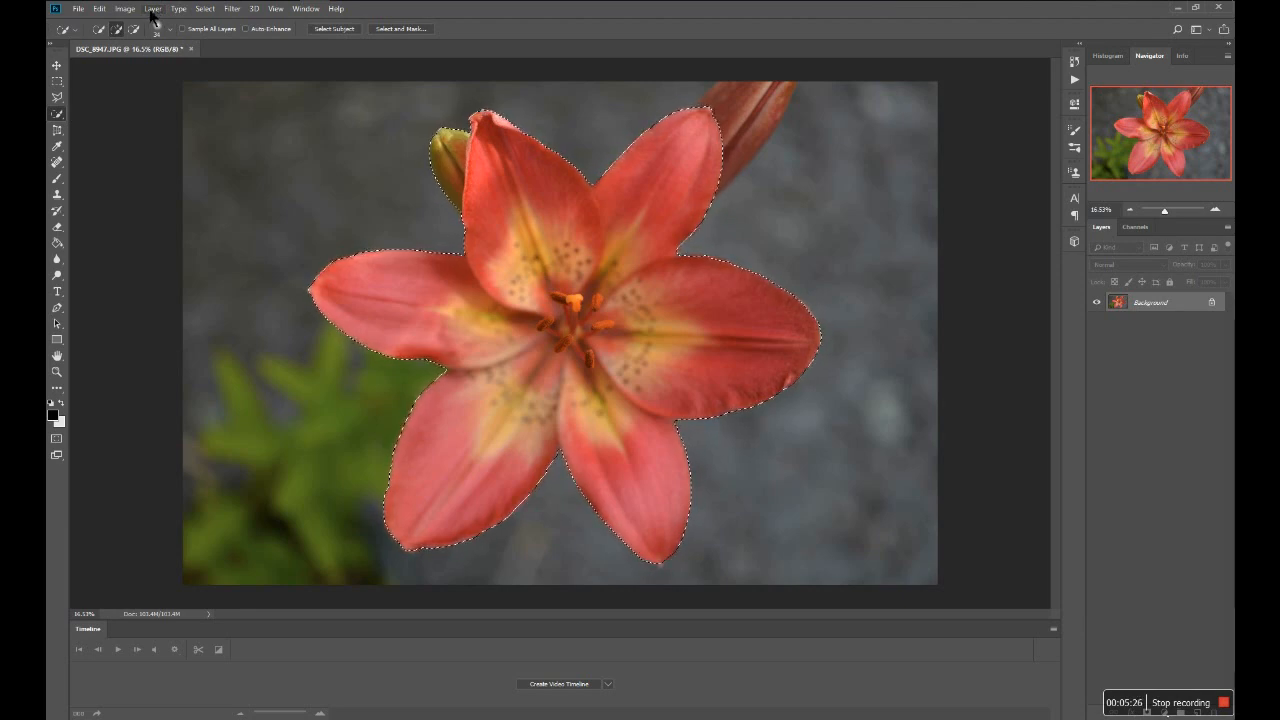
left_click(152, 9)
mouse_move(155, 24)
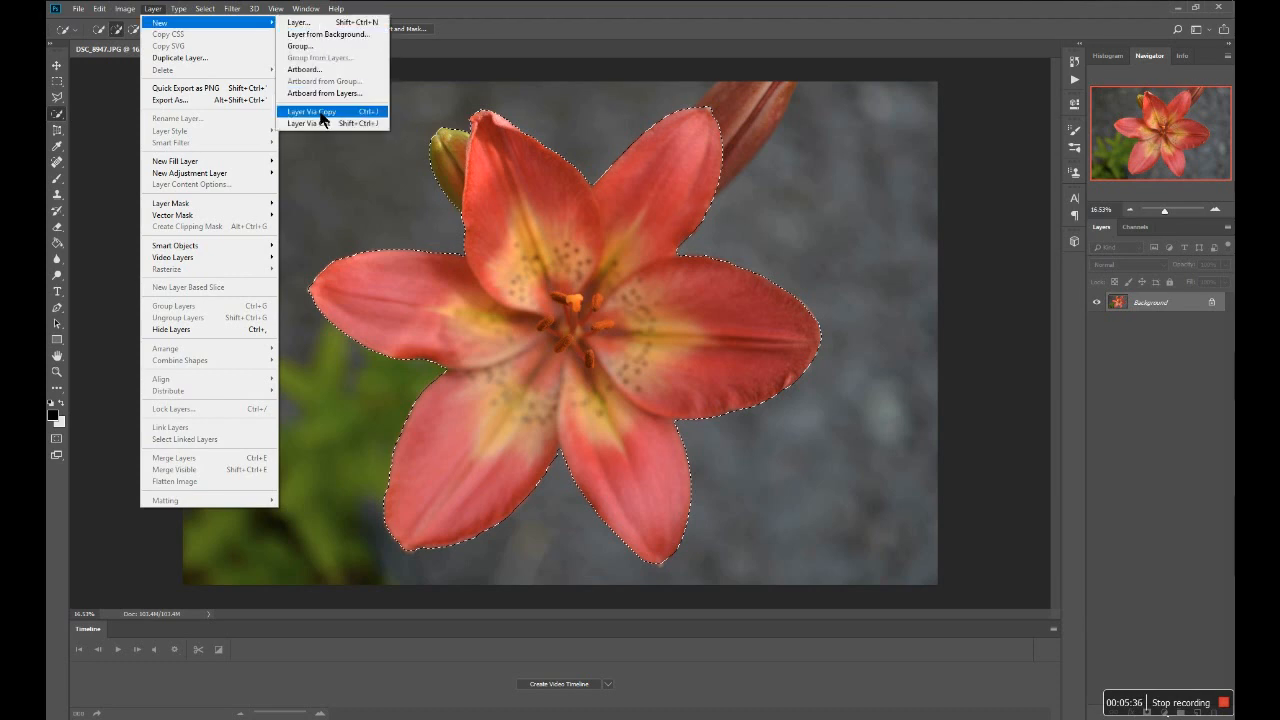
left_click(322, 118)
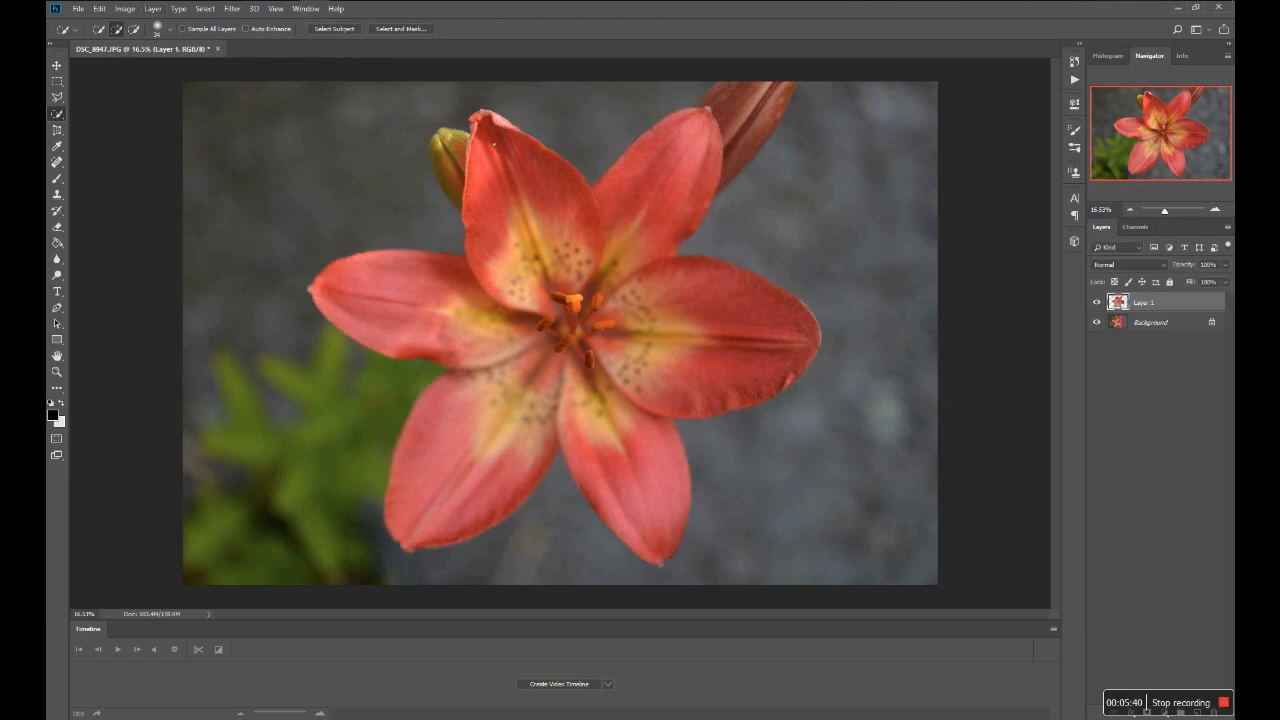
Step: Scale the copied flower to about 44% and place it over the centre of the original flower
left_click(59, 68)
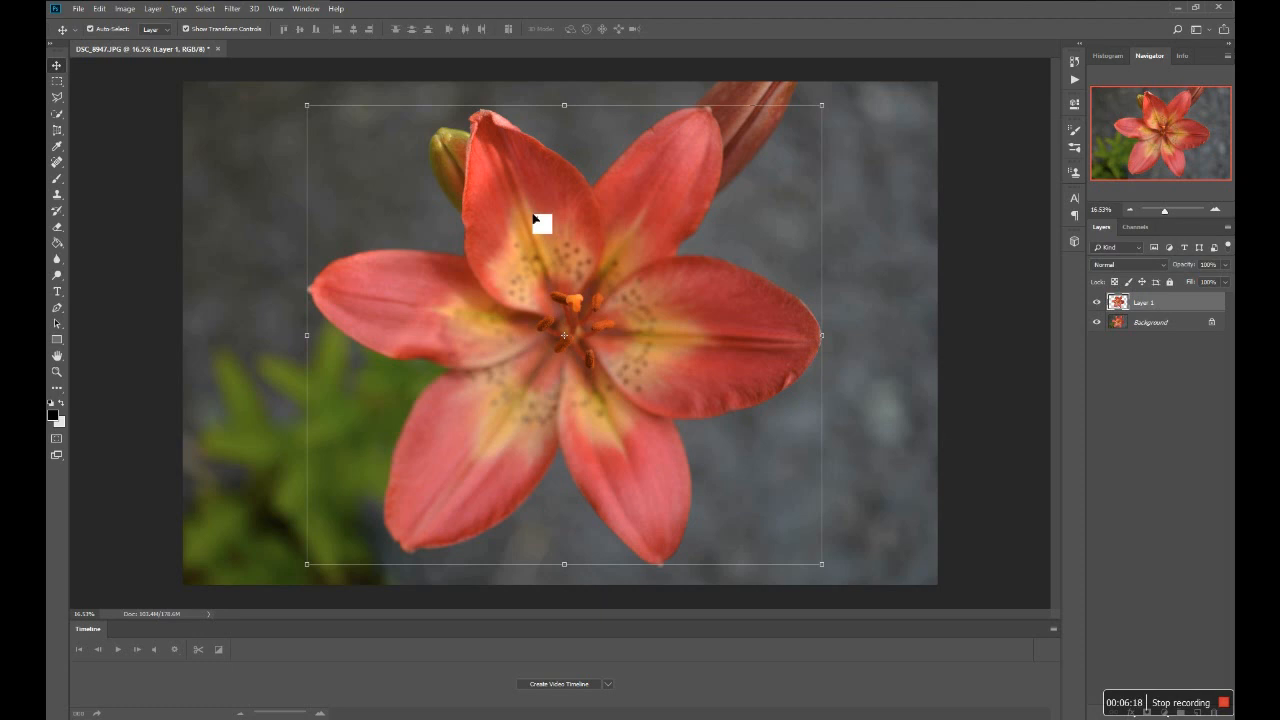
left_click_drag(535, 218, 612, 270)
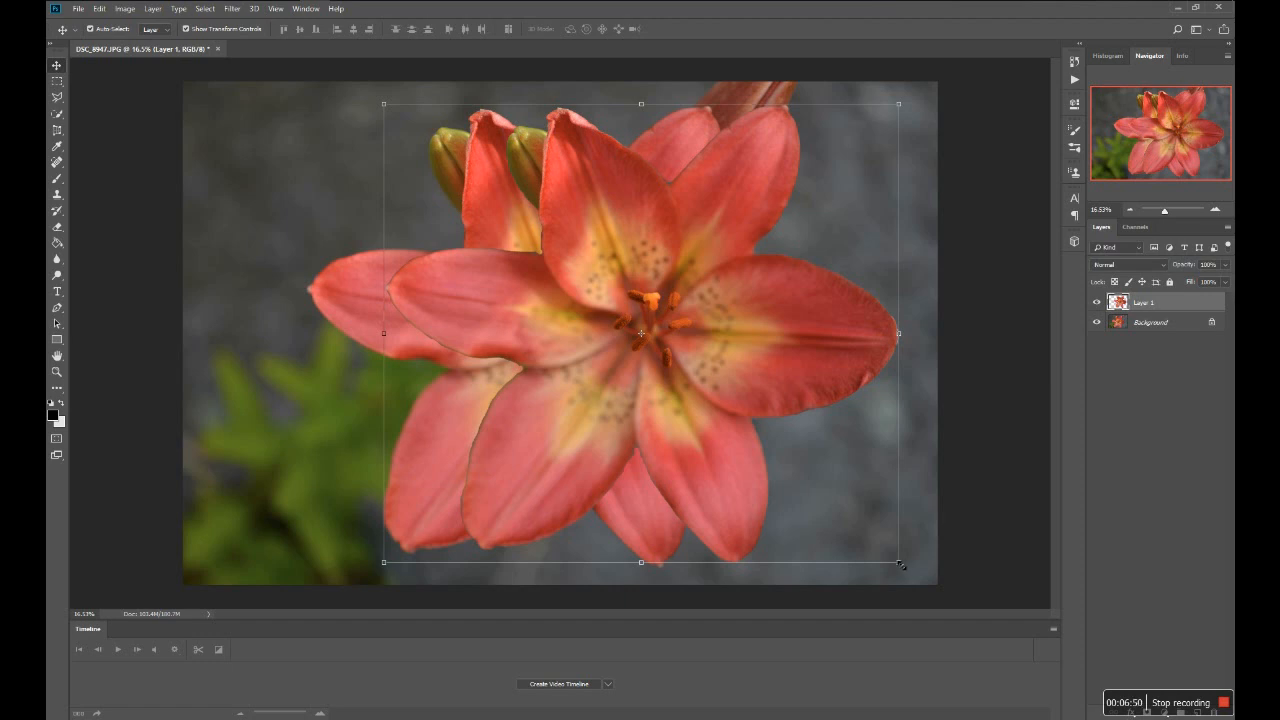
left_click_drag(900, 566, 592, 296)
left_click_drag(529, 194, 602, 320)
mouse_move(678, 425)
left_mouse_down()
mouse_move(826, 494)
mouse_move(699, 427)
left_mouse_up()
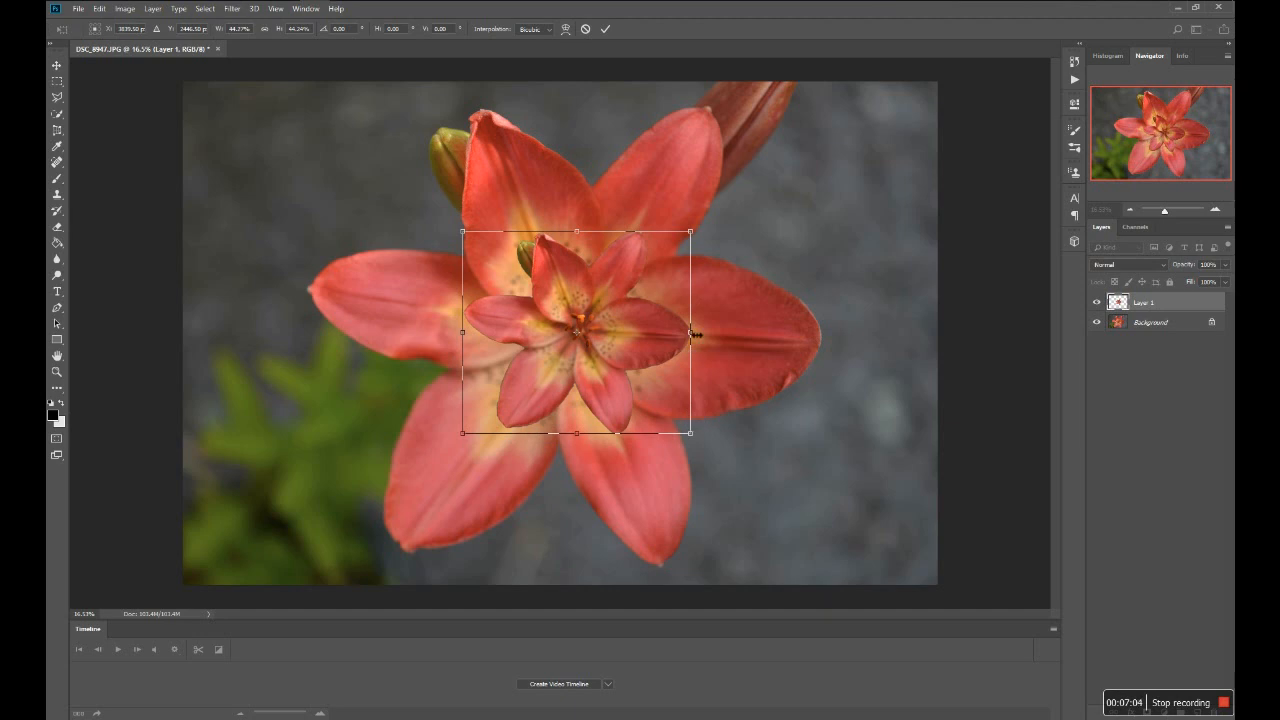
Step: Flip the flower copy horizontally and vertically at about 37% width and 42% height, and recentre it on the original
left_click_drag(636, 345, 772, 349)
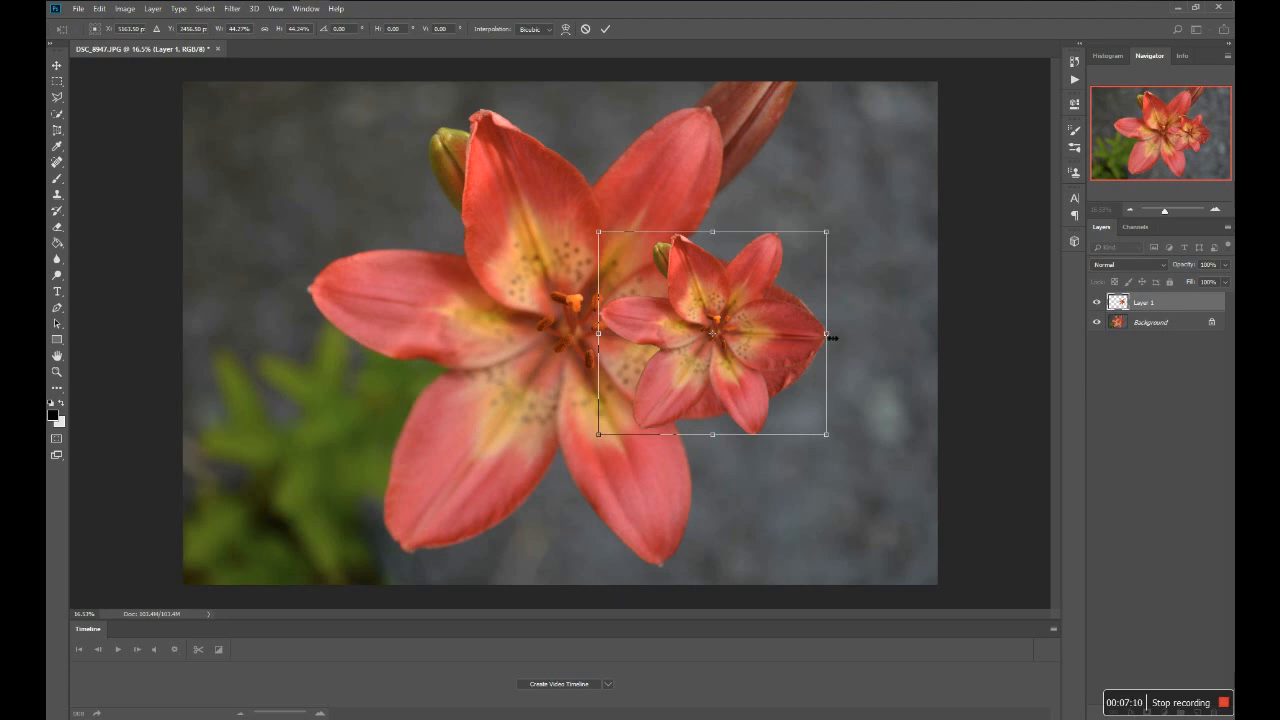
left_click_drag(830, 338, 408, 334)
left_click_drag(543, 333, 605, 265)
left_click_drag(584, 191, 604, 573)
left_click_drag(614, 457, 604, 282)
left_click_drag(583, 342, 591, 357)
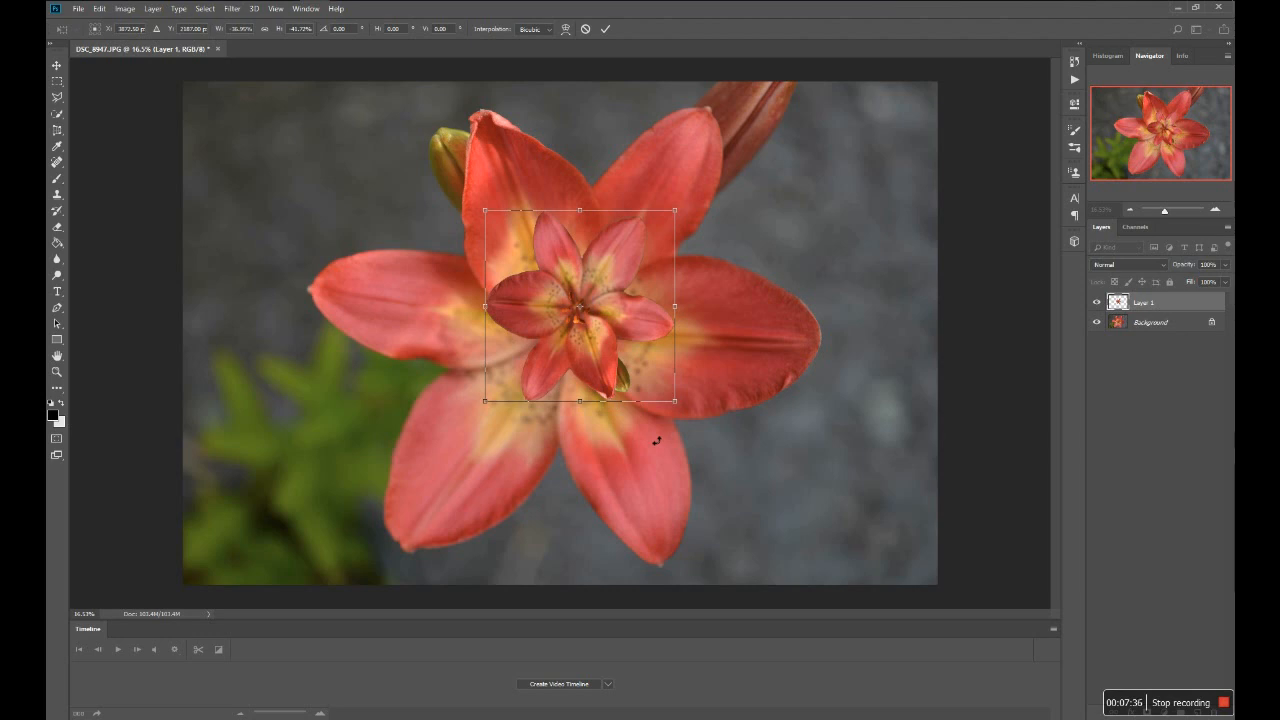
left_click_drag(607, 358, 604, 370)
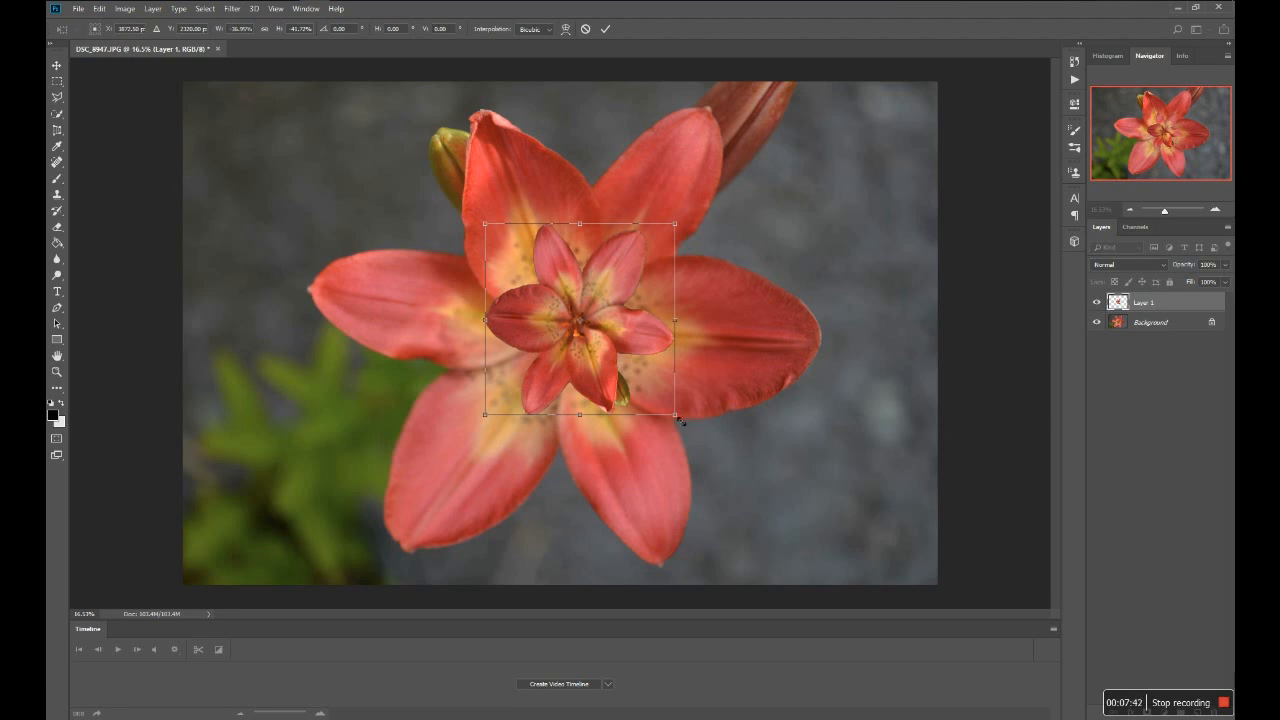
Step: Enlarge the flipped flower to about 48% width and 54% height, centre it over the original's stamens, and apply the transform
left_click_drag(679, 421, 733, 469)
left_click_drag(653, 393, 619, 372)
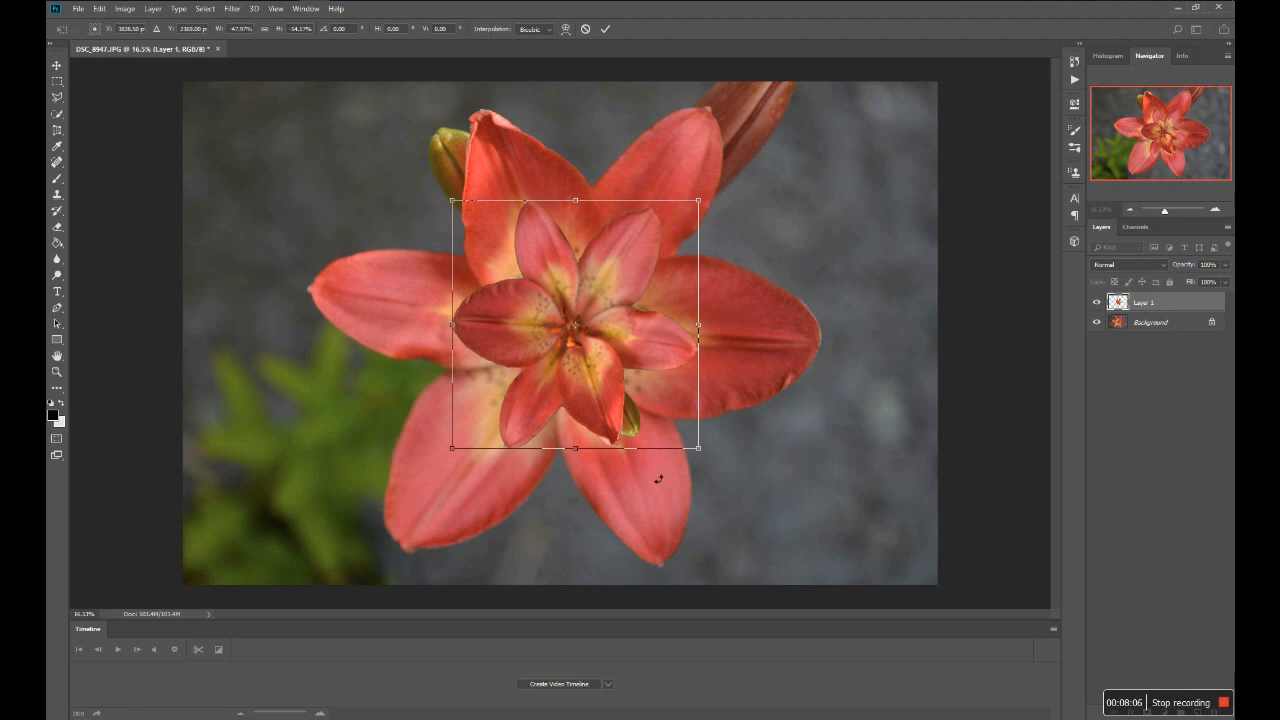
key("Return")
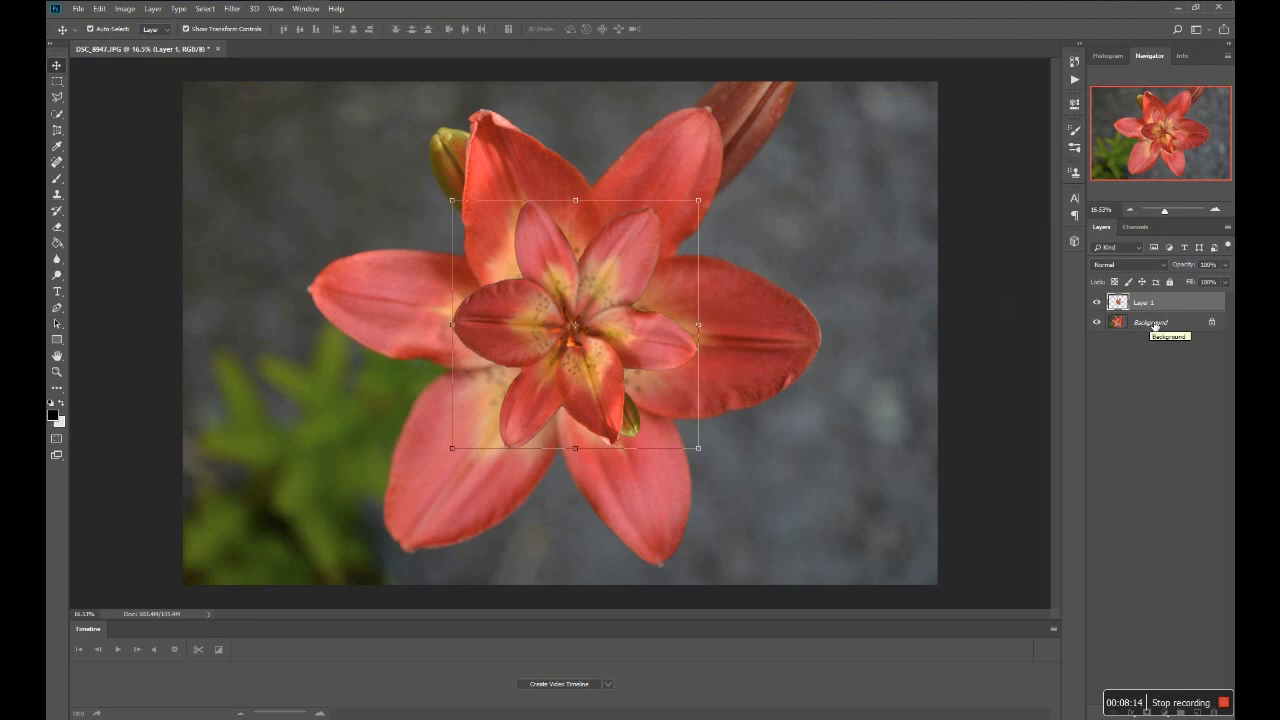
Step: Float the Layers panel beside the flower and compare the image with Layer 1 hidden and shown
left_click(1155, 326)
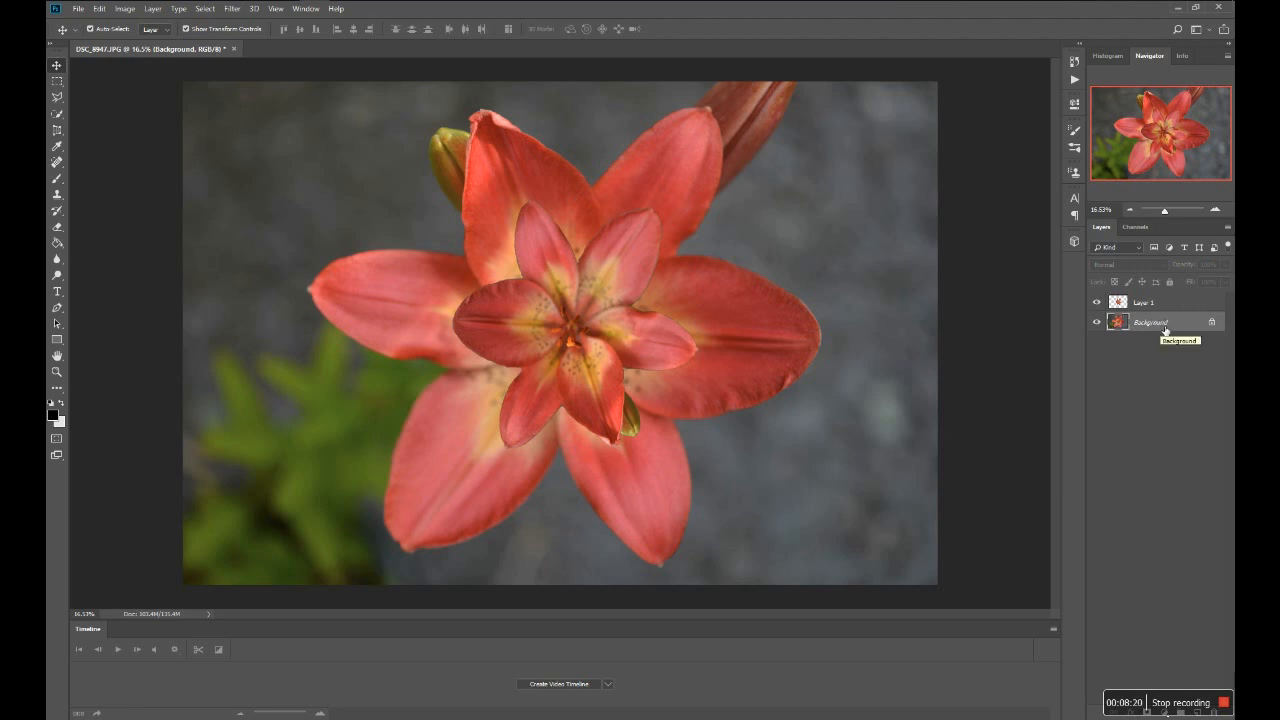
left_click(1098, 303)
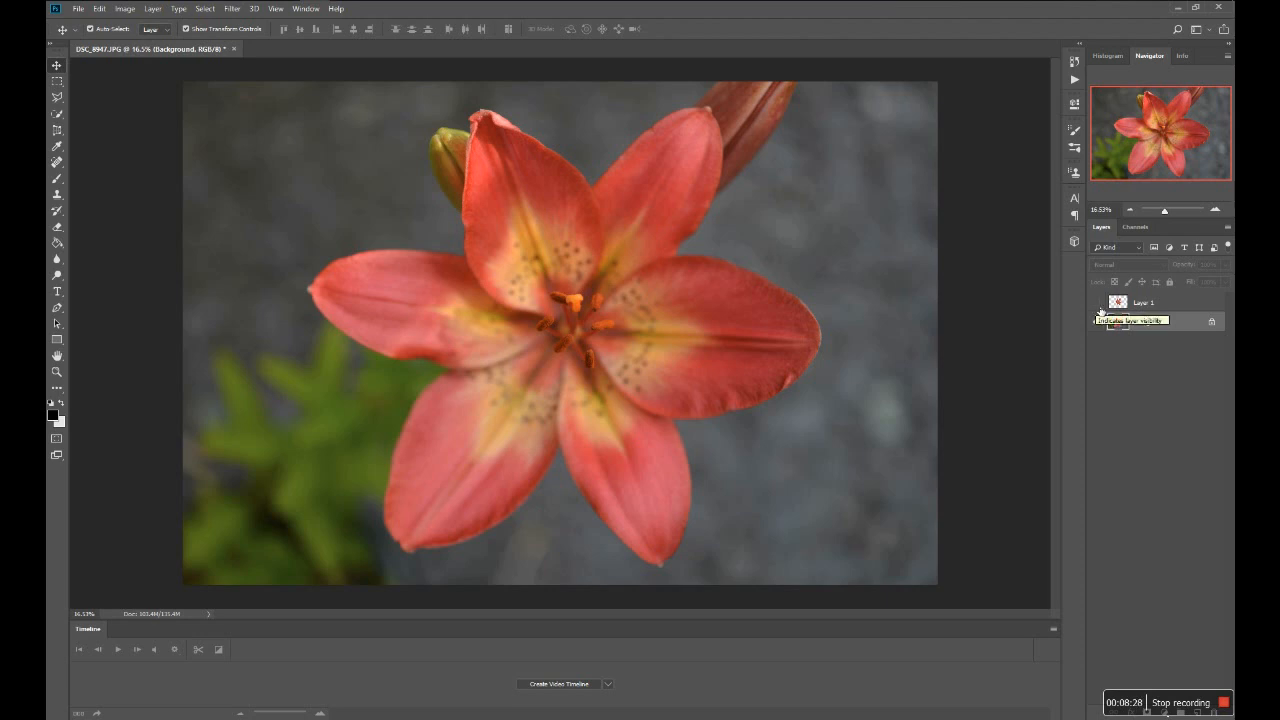
left_click(1097, 303)
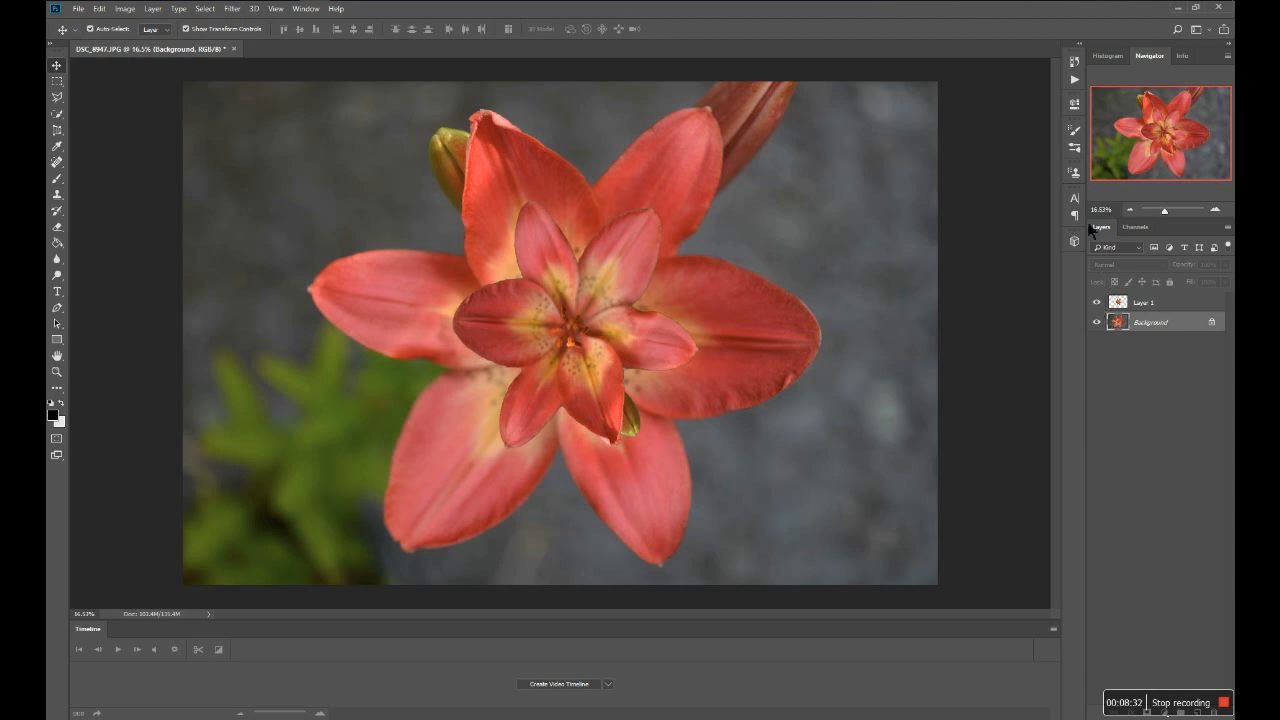
left_click_drag(1097, 228, 853, 174)
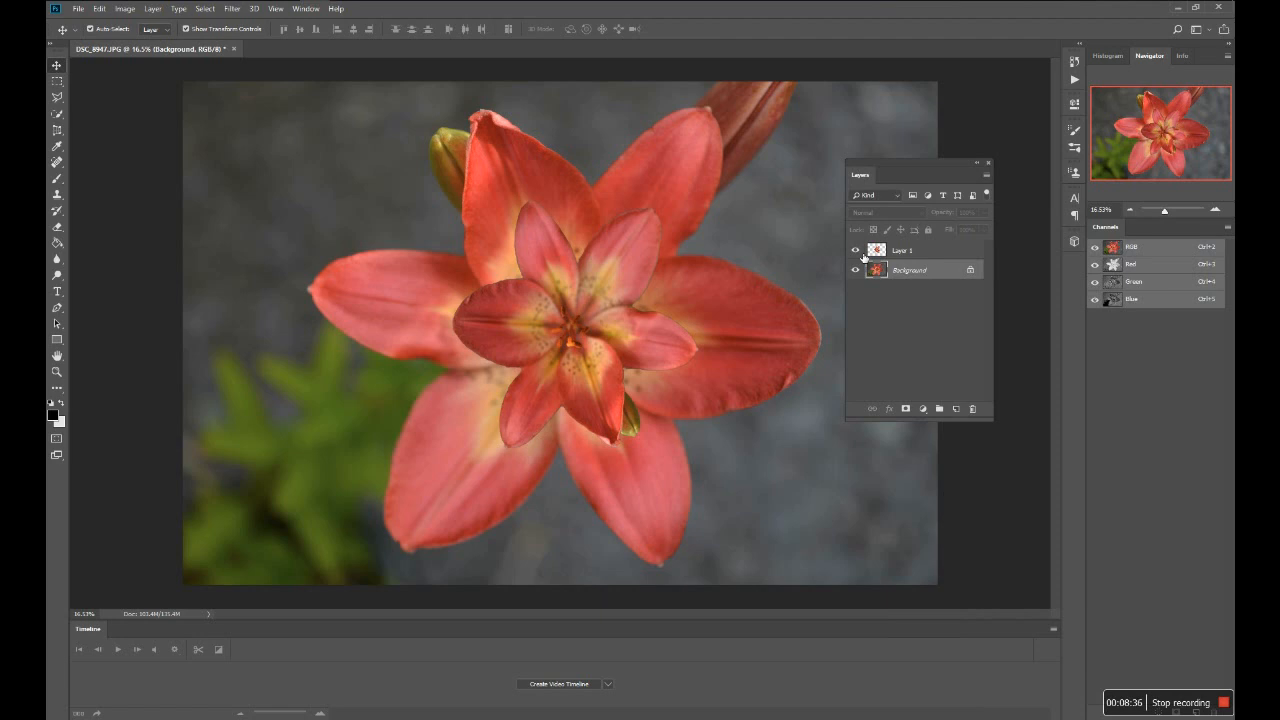
left_click(855, 251)
left_click(856, 251)
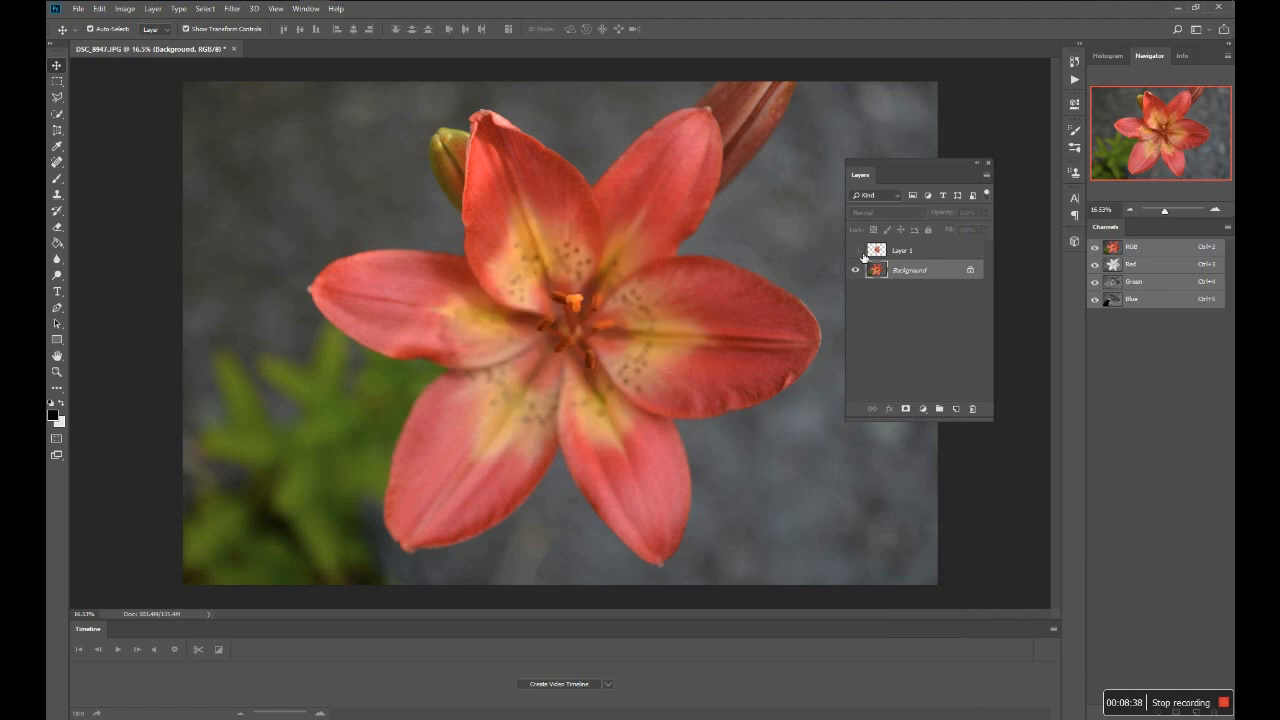
left_click(857, 252)
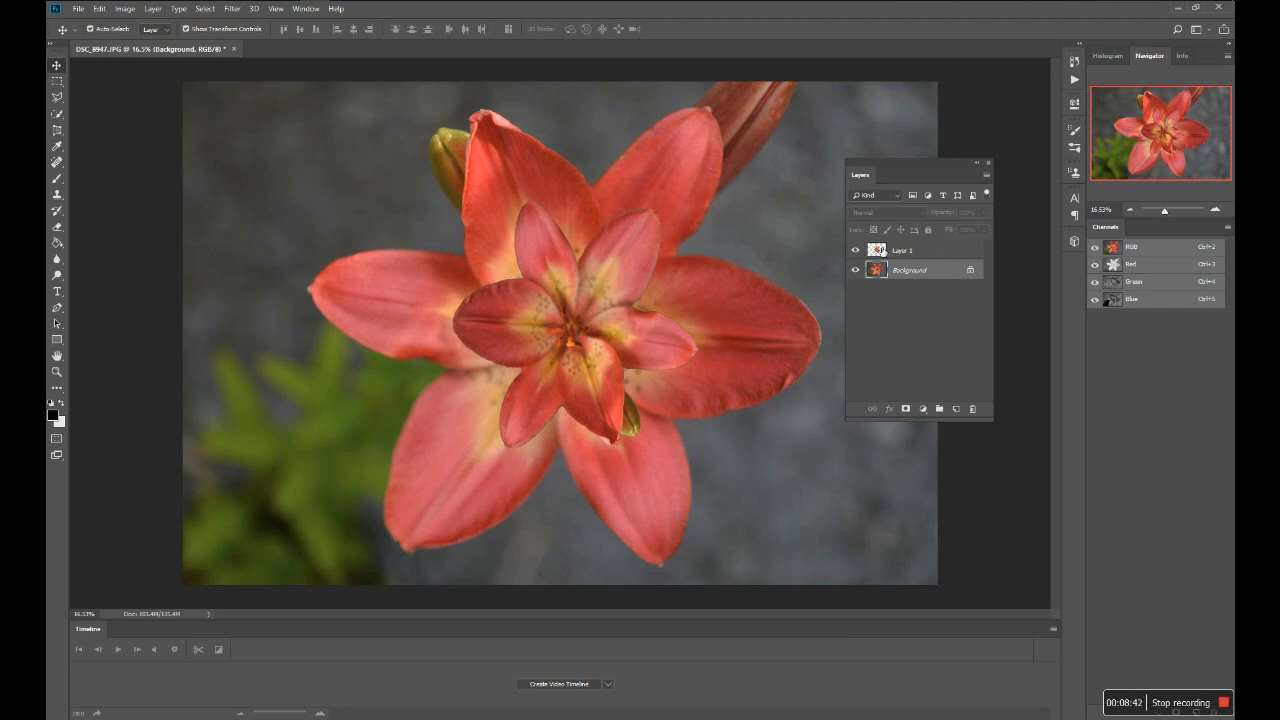
Step: Resize the small flower on Layer 1 to about 94% width and 87% height, recentre it, and apply the transform
left_click(882, 251)
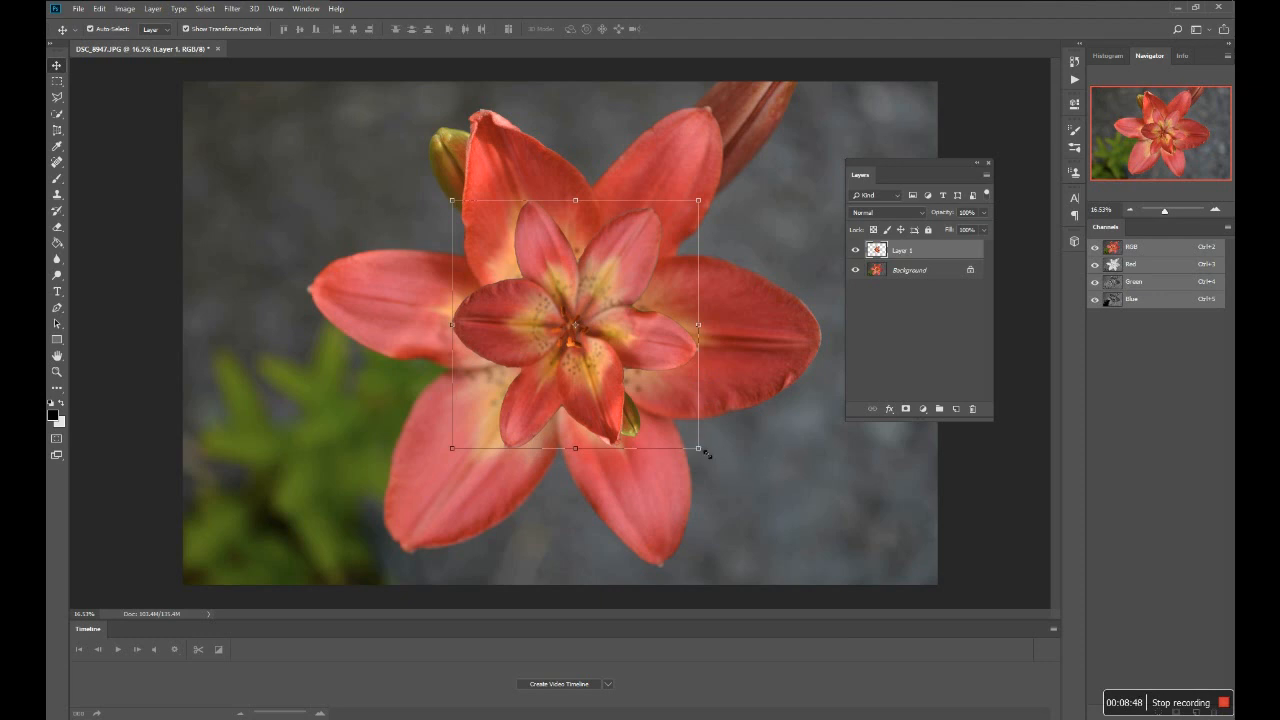
mouse_move(702, 332)
left_mouse_down()
mouse_move(570, 332)
mouse_move(715, 333)
left_mouse_up()
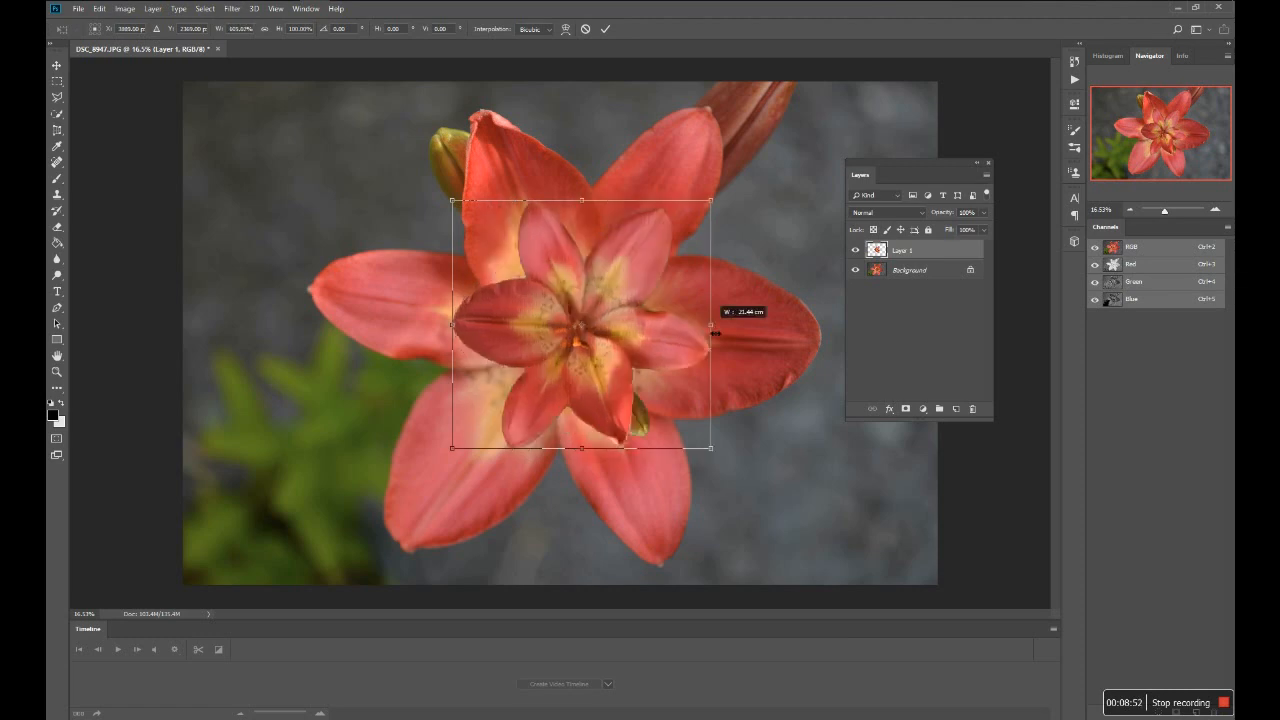
left_click_drag(717, 208, 684, 232)
left_click_drag(625, 333, 640, 318)
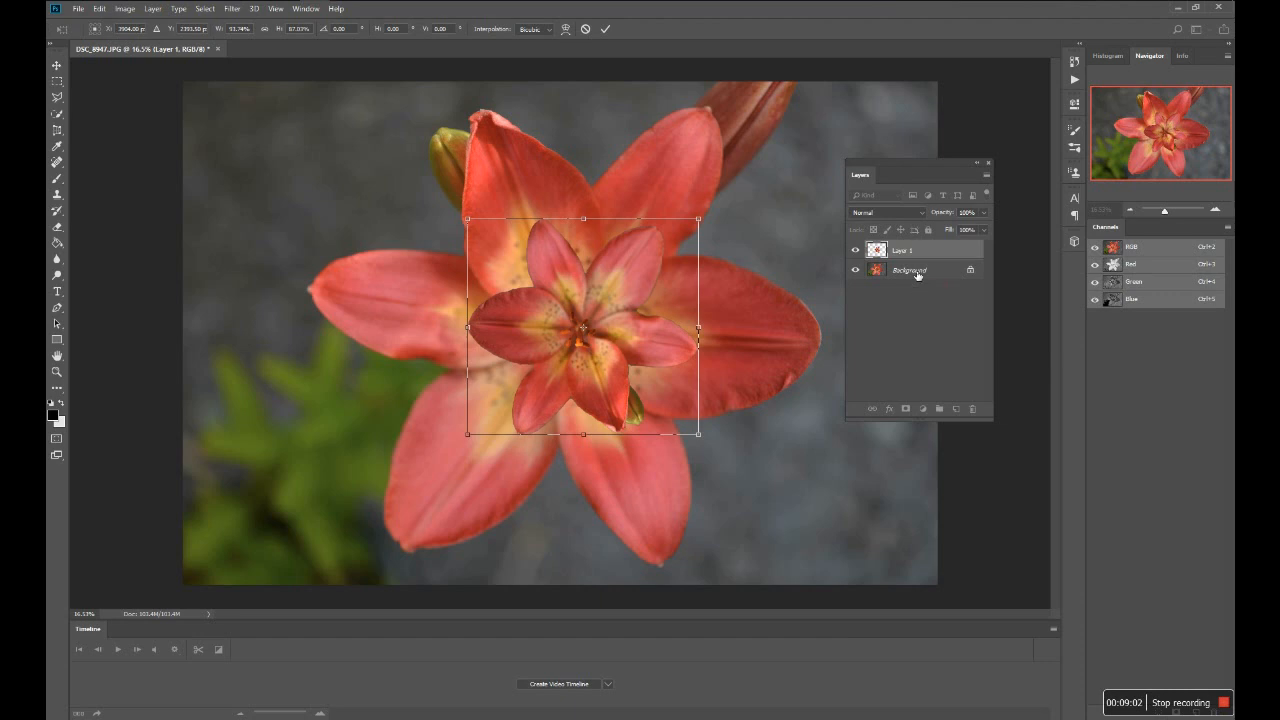
double_click(680, 343)
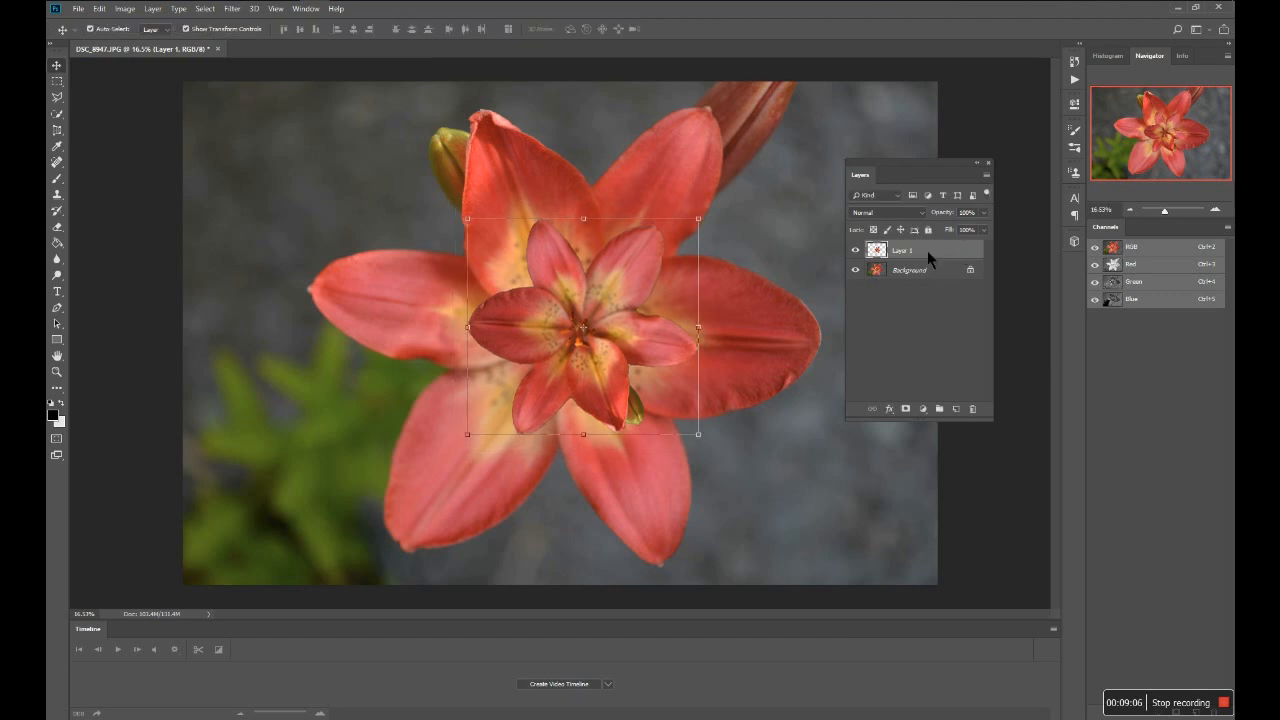
Step: Duplicate Layer 1 and place the copy in the photo's upper-left corner and the original small flower in its upper-right corner
right_click(929, 258)
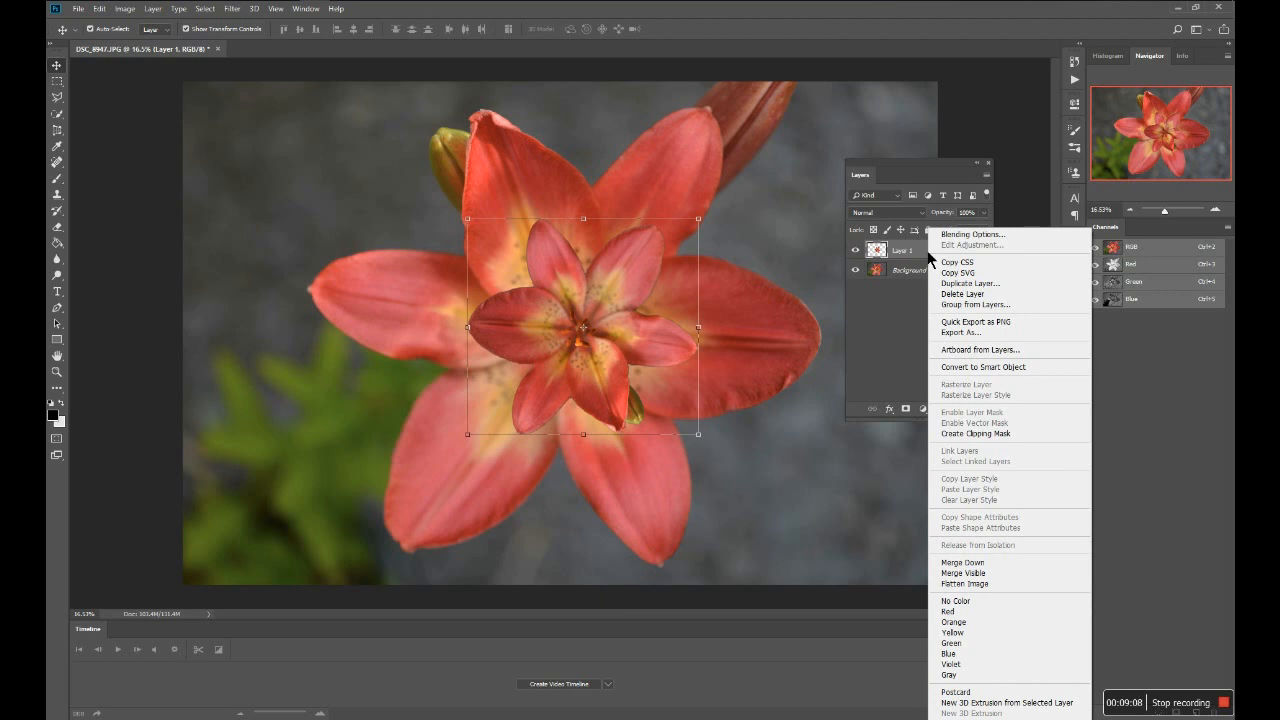
left_click(965, 285)
left_click(748, 201)
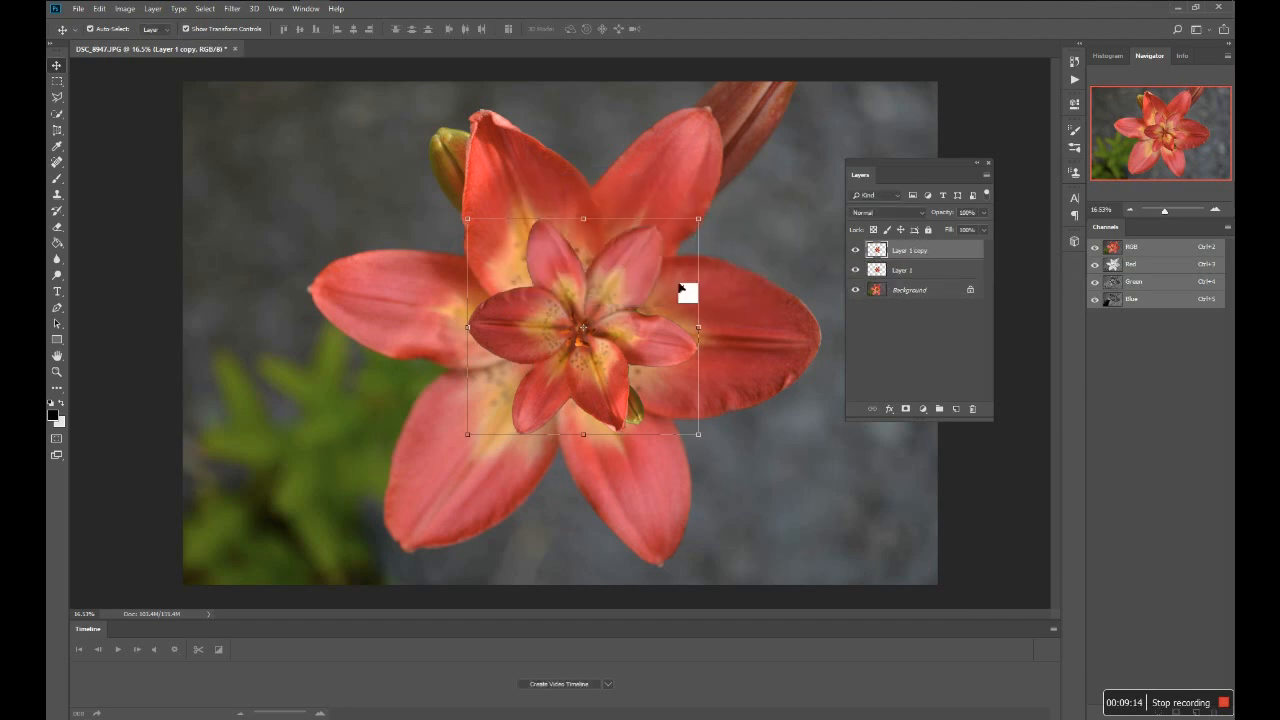
left_click_drag(606, 303, 435, 302)
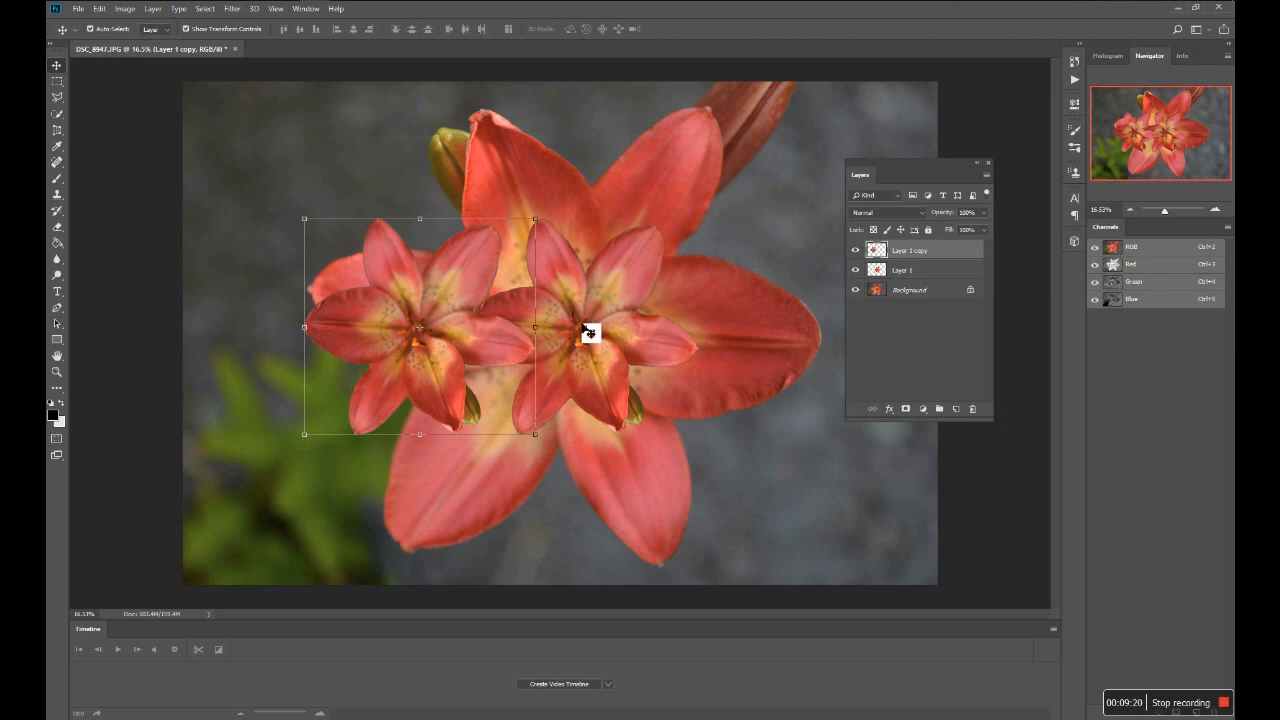
left_click_drag(466, 303, 329, 173)
left_click_drag(630, 342, 841, 208)
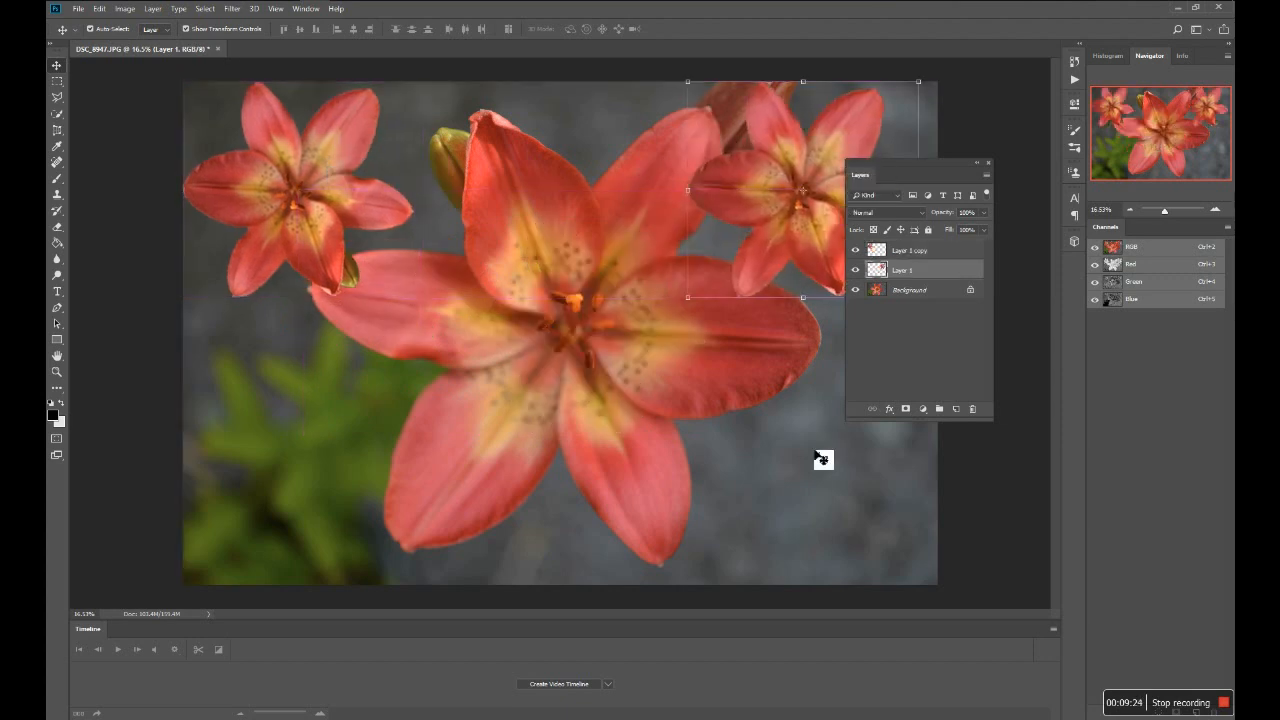
Step: Duplicate Layer 1 again, place the new flower in the photo's lower-left corner with Free Transform, and move the Layers panel off the photo
right_click(925, 271)
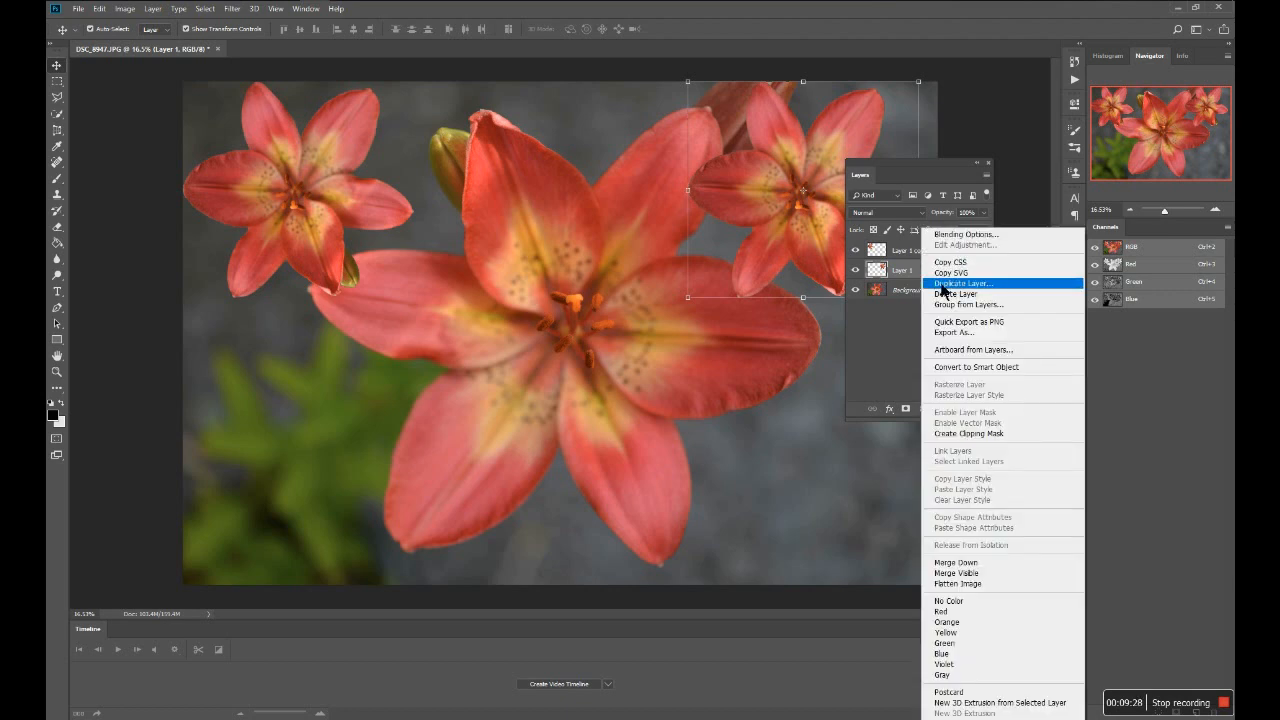
left_click(940, 284)
left_click(743, 203)
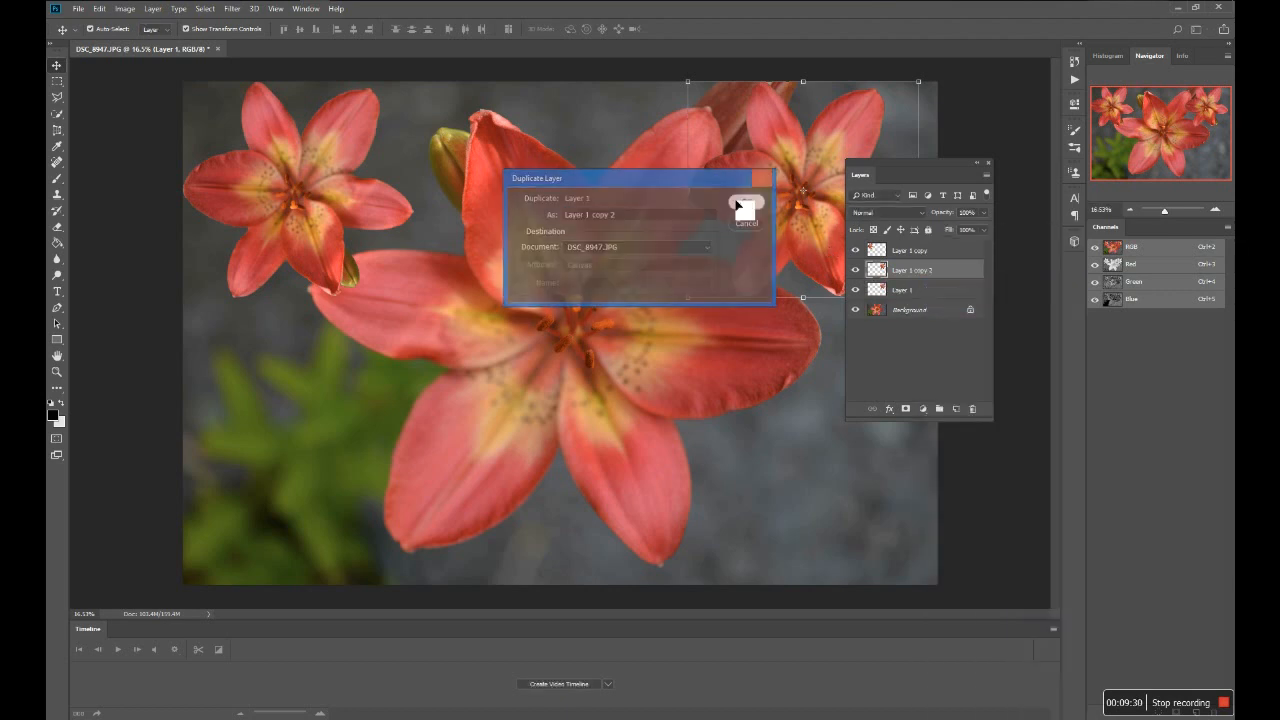
key("ctrl+t")
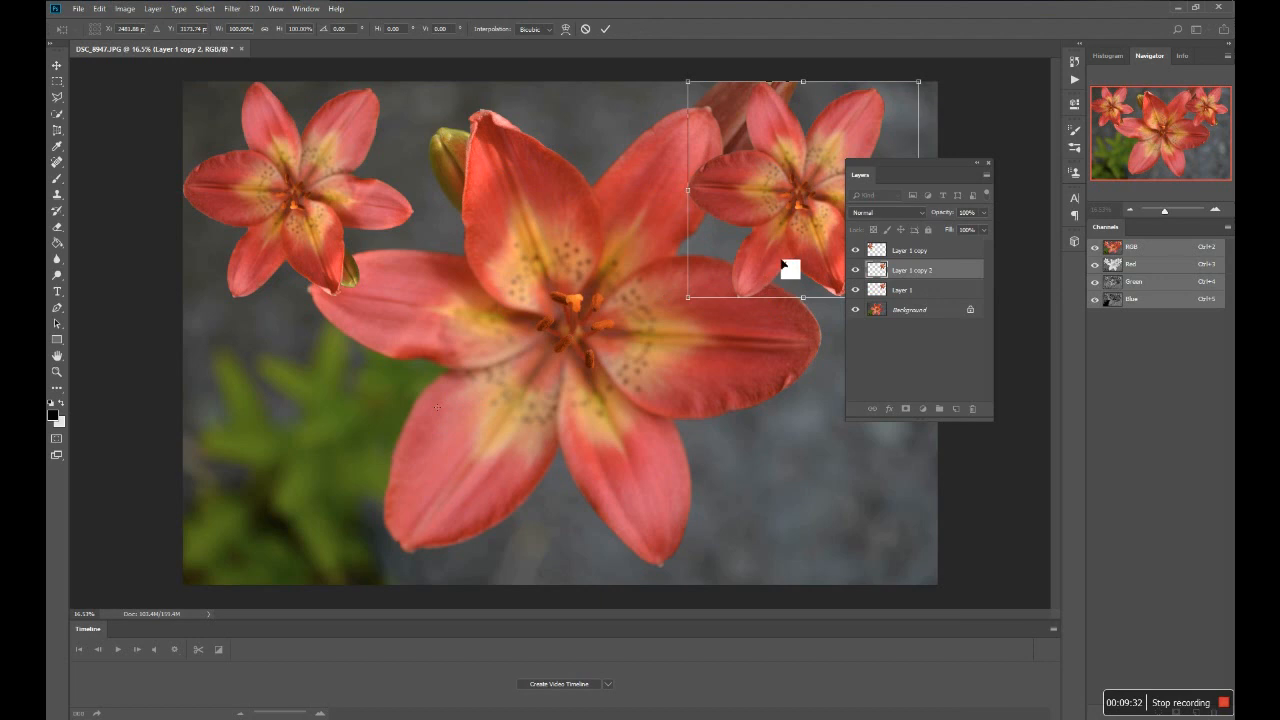
left_click_drag(766, 243, 297, 485)
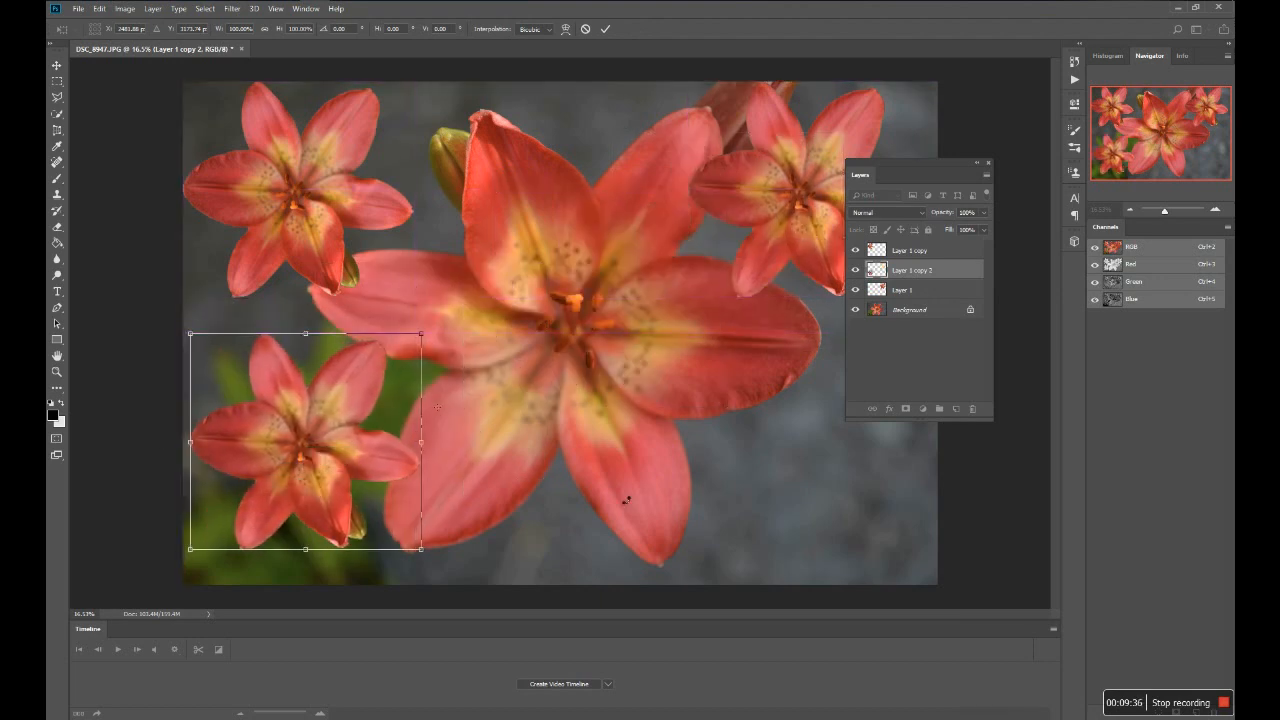
left_click_drag(924, 163, 1028, 187)
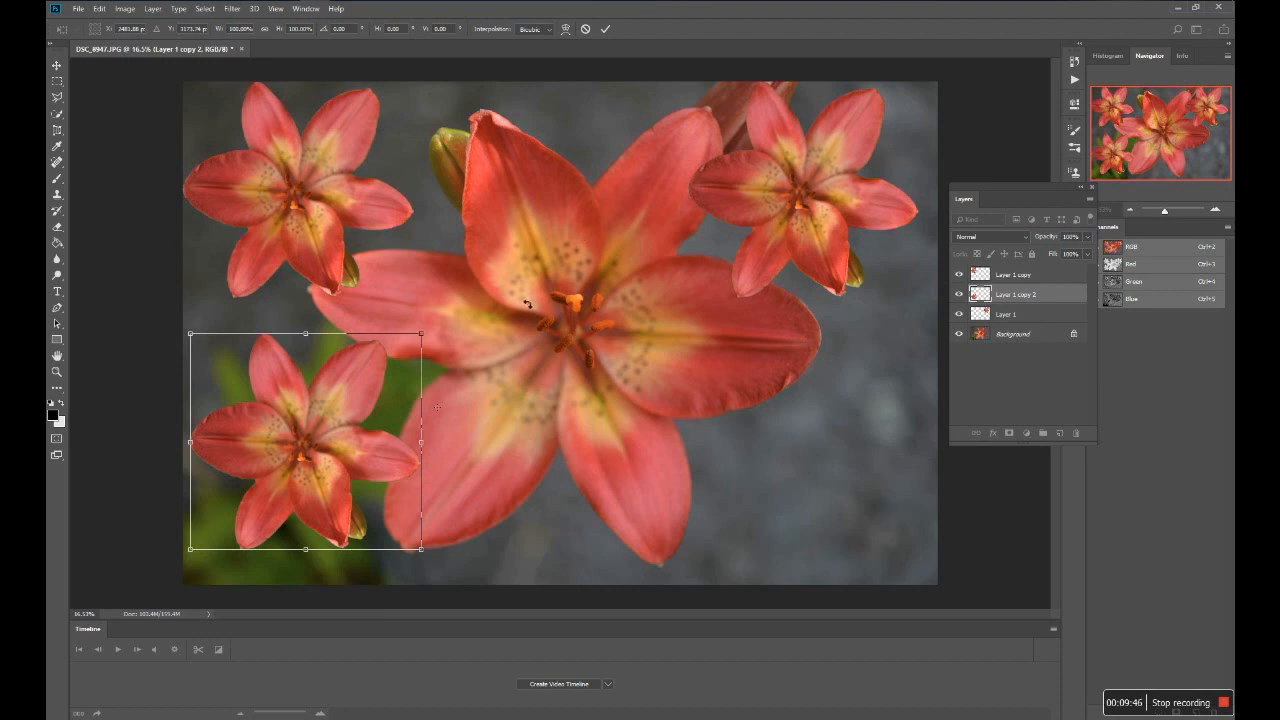
left_click(155, 10)
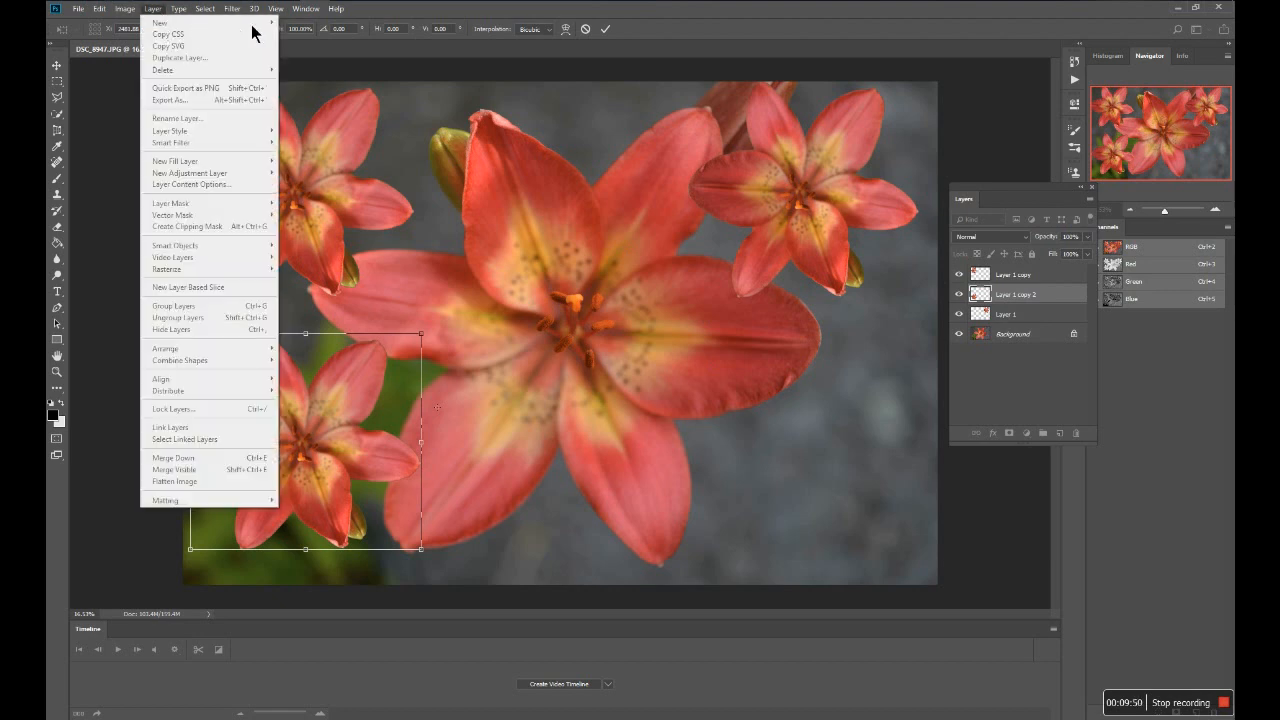
left_click(716, 484)
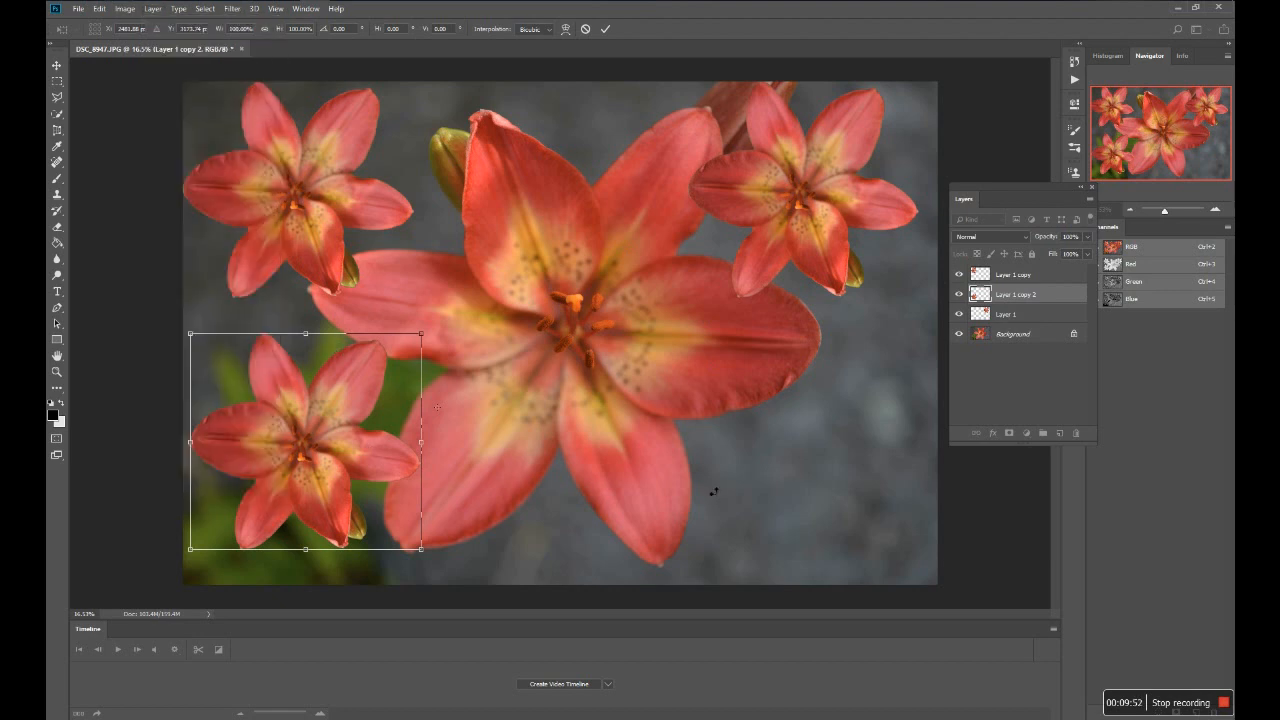